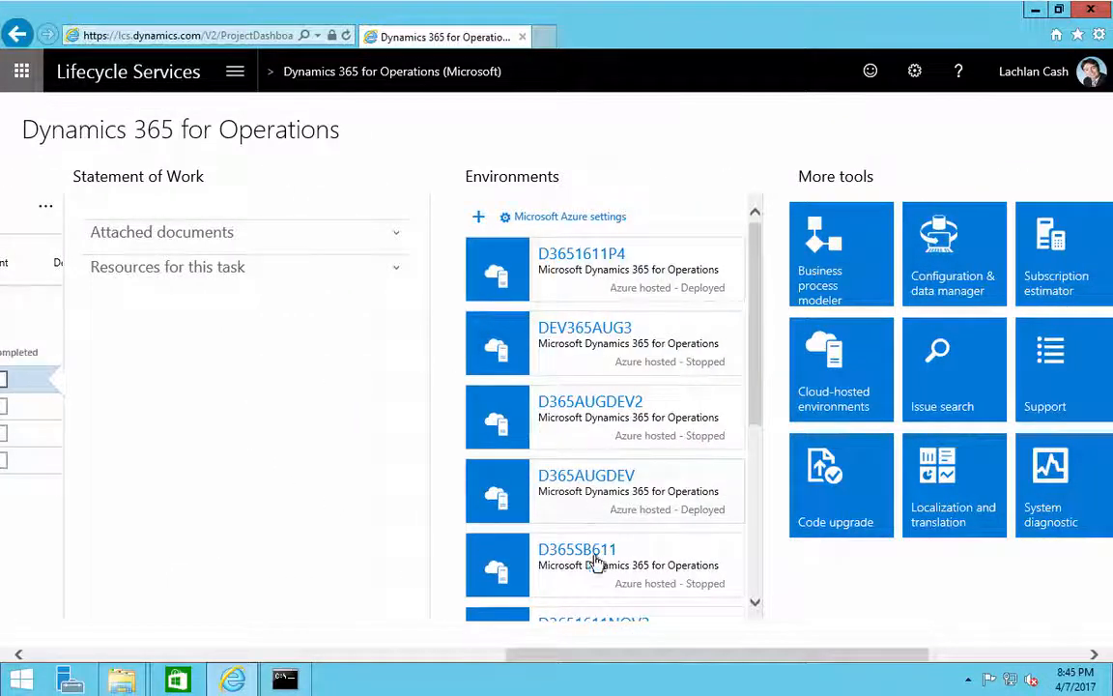
# Step: Open the D3651611P4 environment, check its release and platform update, and open its application X++ updates
pyautogui.click(613, 286)
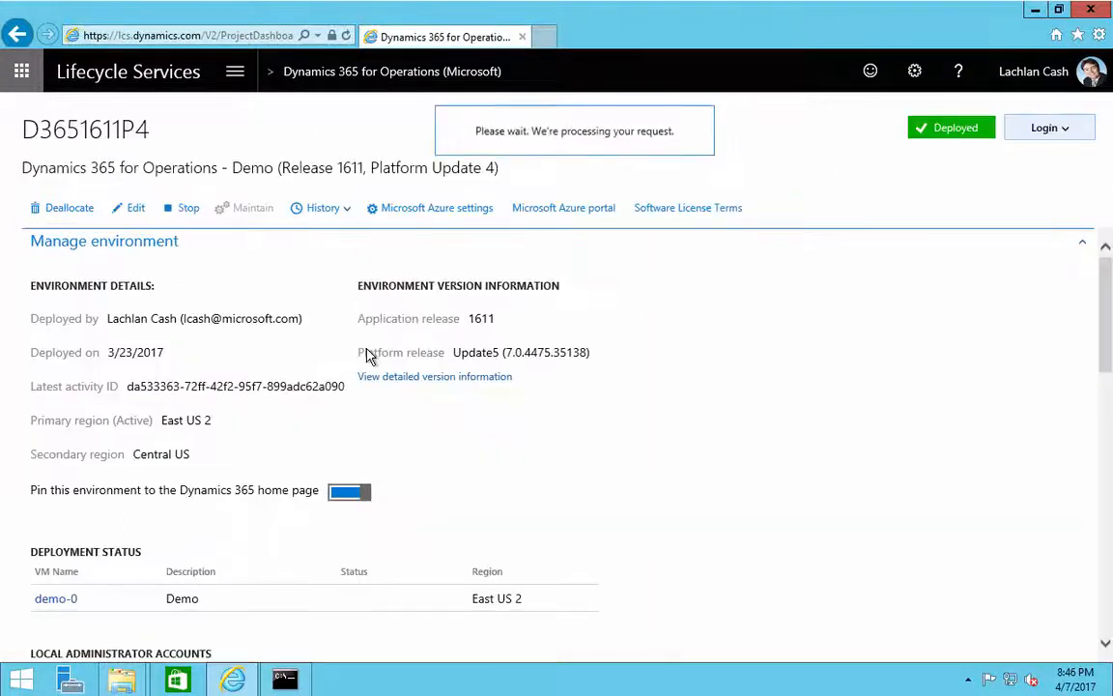
pyautogui.scroll(-10, 384, 352)
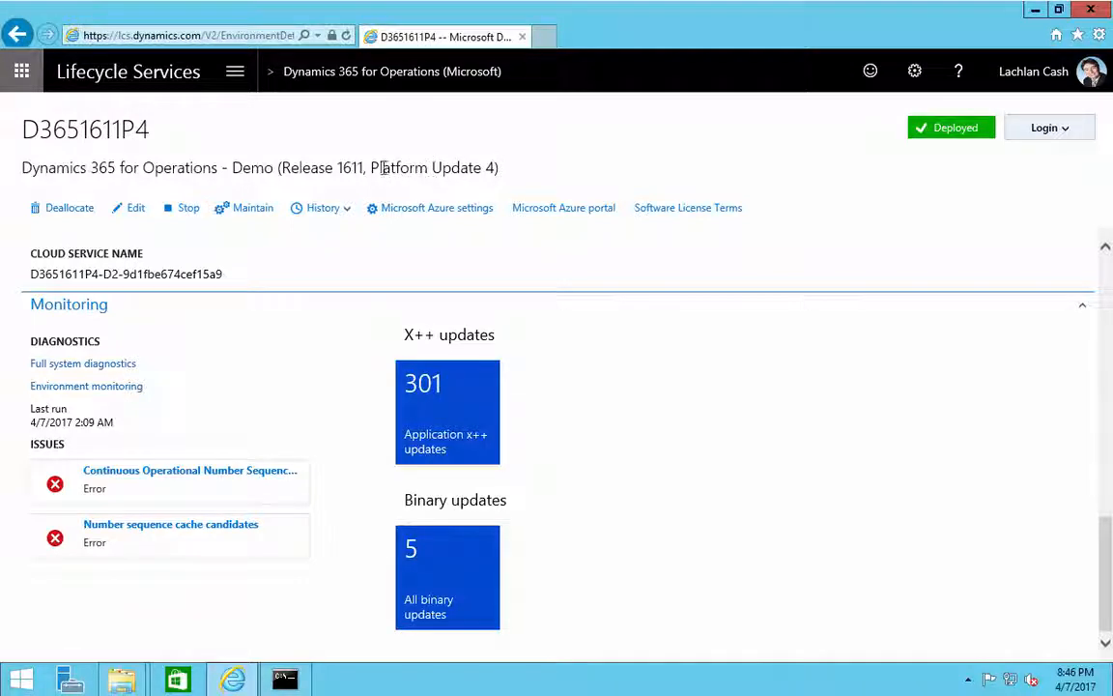
pyautogui.moveTo(374, 167); pyautogui.dragTo(484, 164)
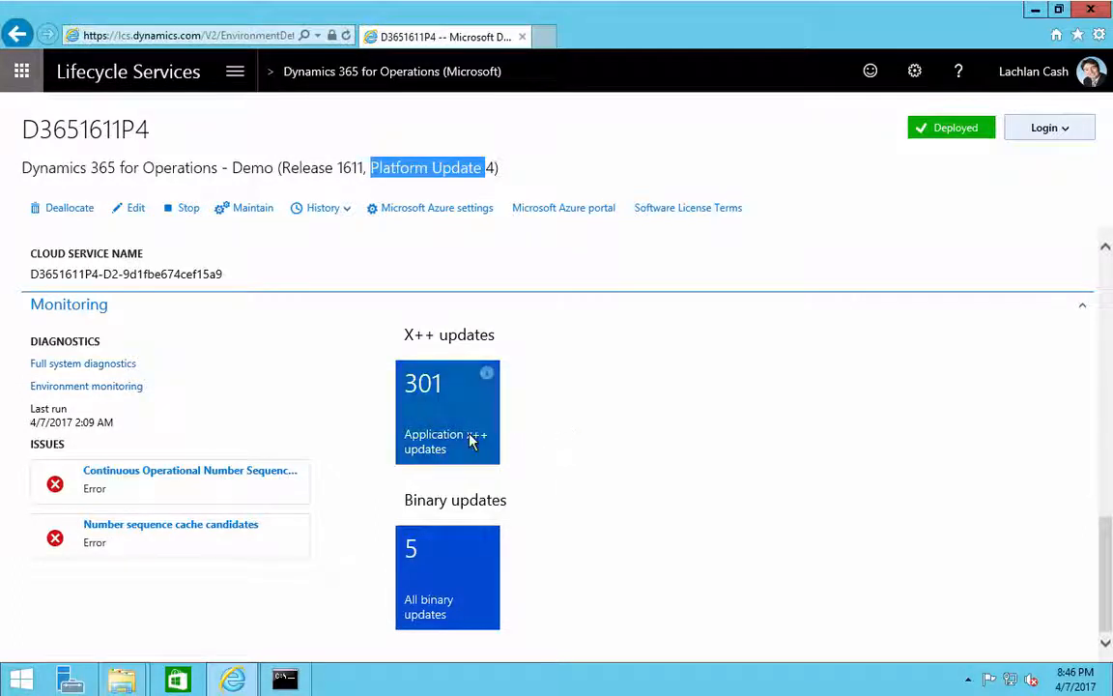
pyautogui.moveTo(232, 175); pyautogui.dragTo(501, 167)
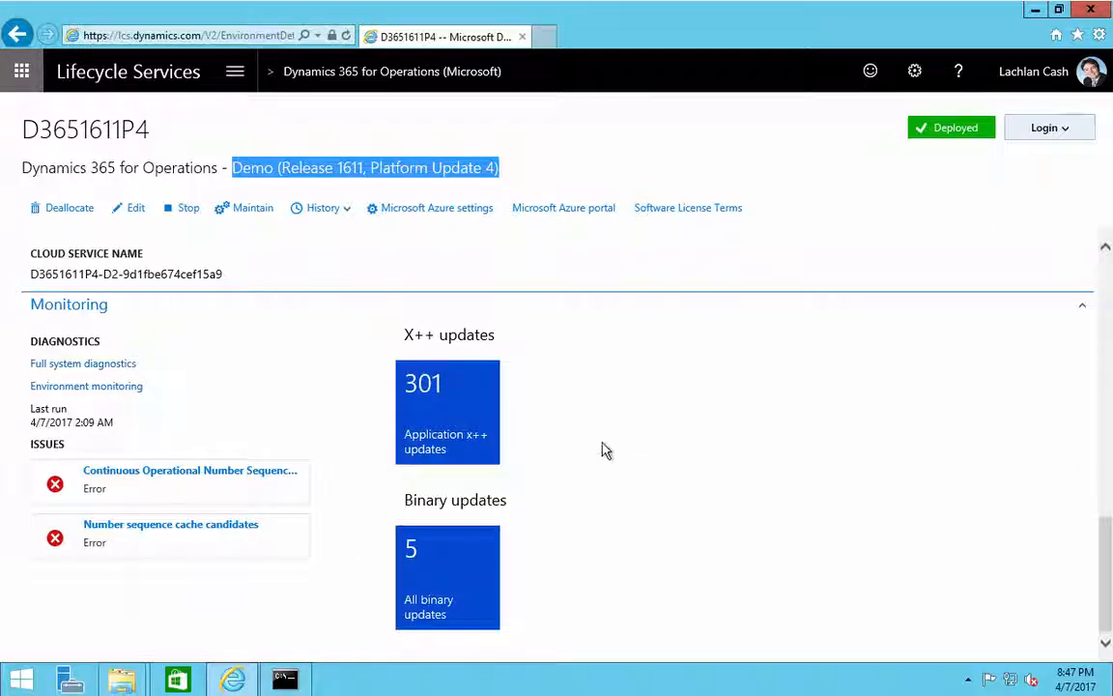
pyautogui.click(468, 439)
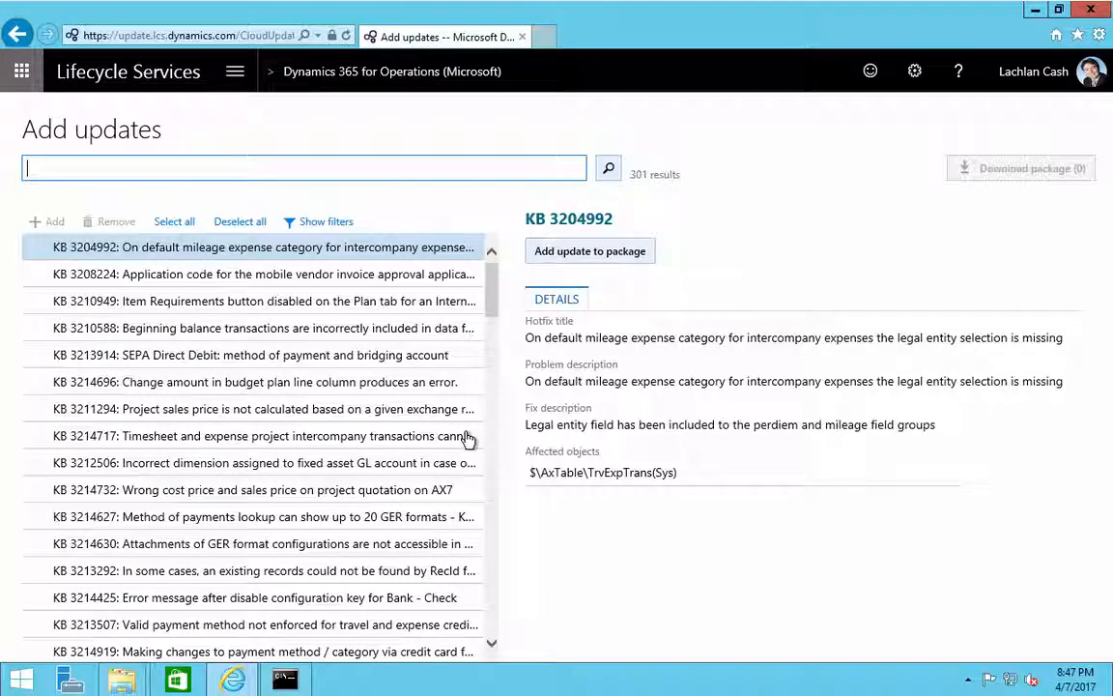
# Step: Add update KB 3208224, the application code for mobile vendor invoice approval, to the download package
pyautogui.click(340, 272)
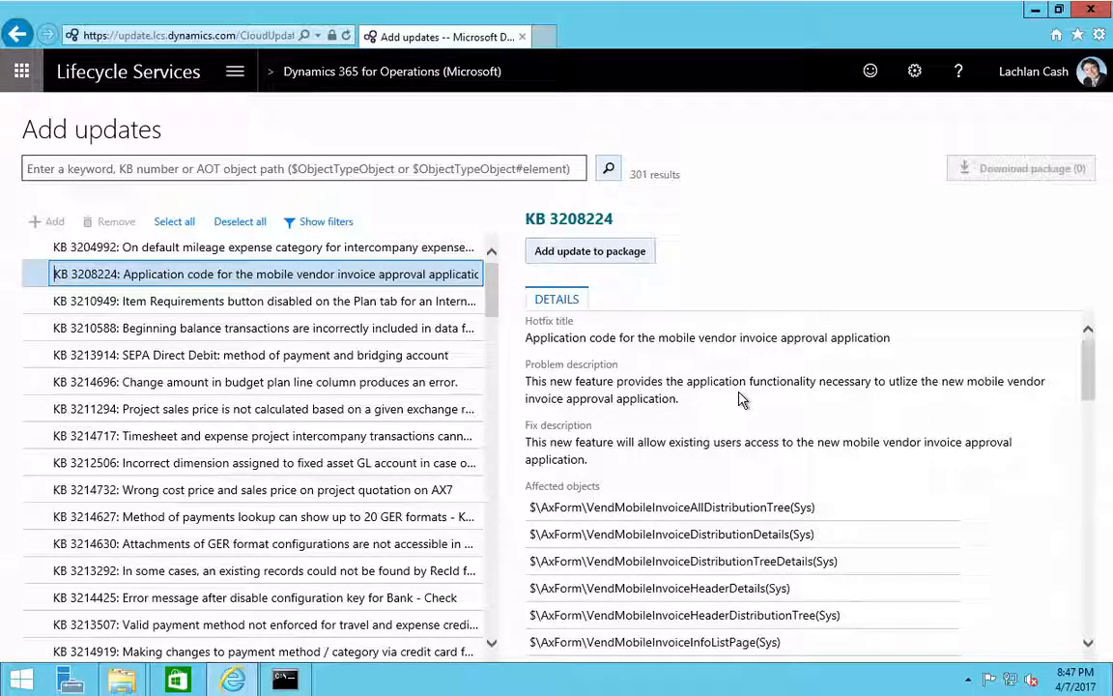
pyautogui.click(587, 255)
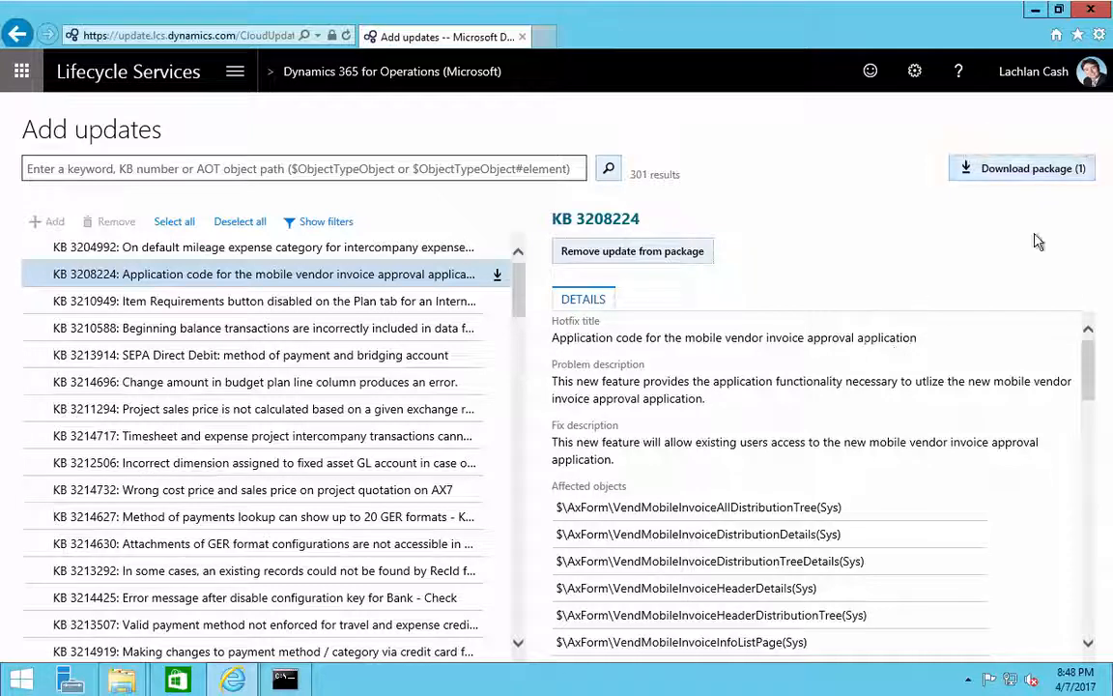
pyautogui.scroll(-1, 299, 510)
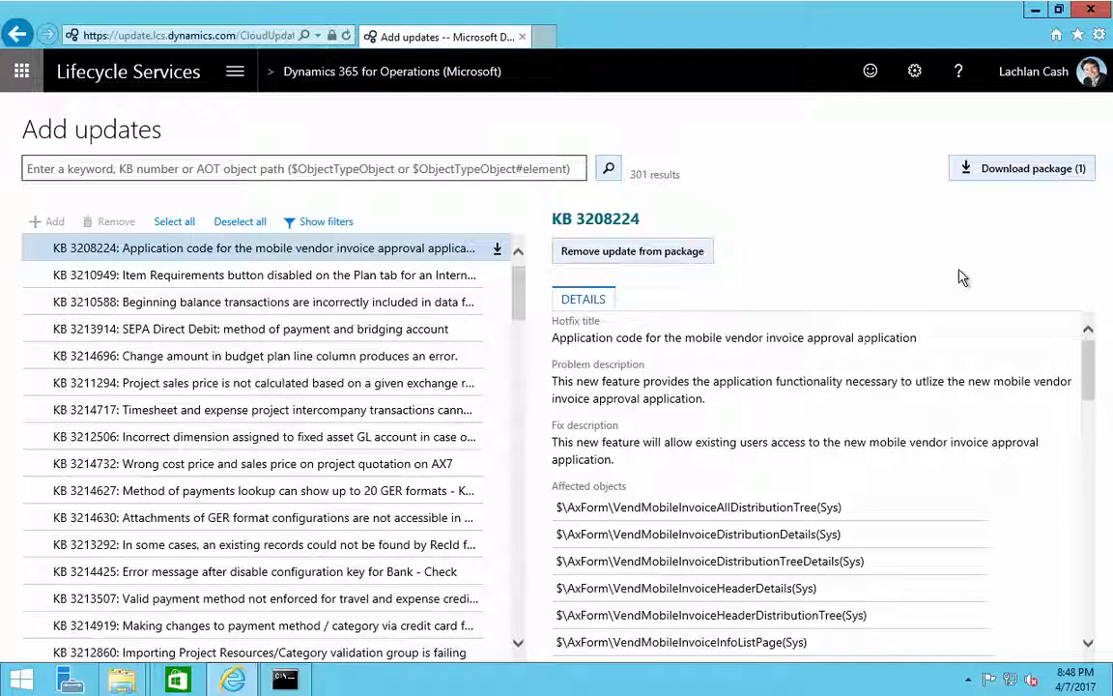
# Step: Proceed to the package review, select all updates in it and start the download
pyautogui.click(1044, 177)
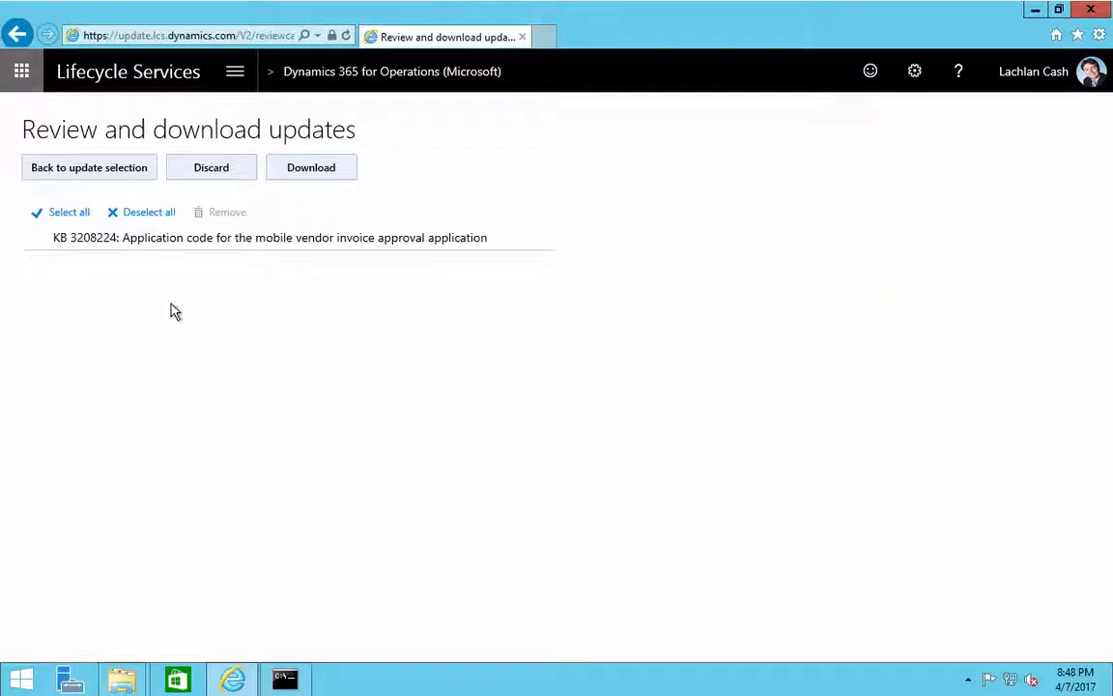
pyautogui.click(83, 220)
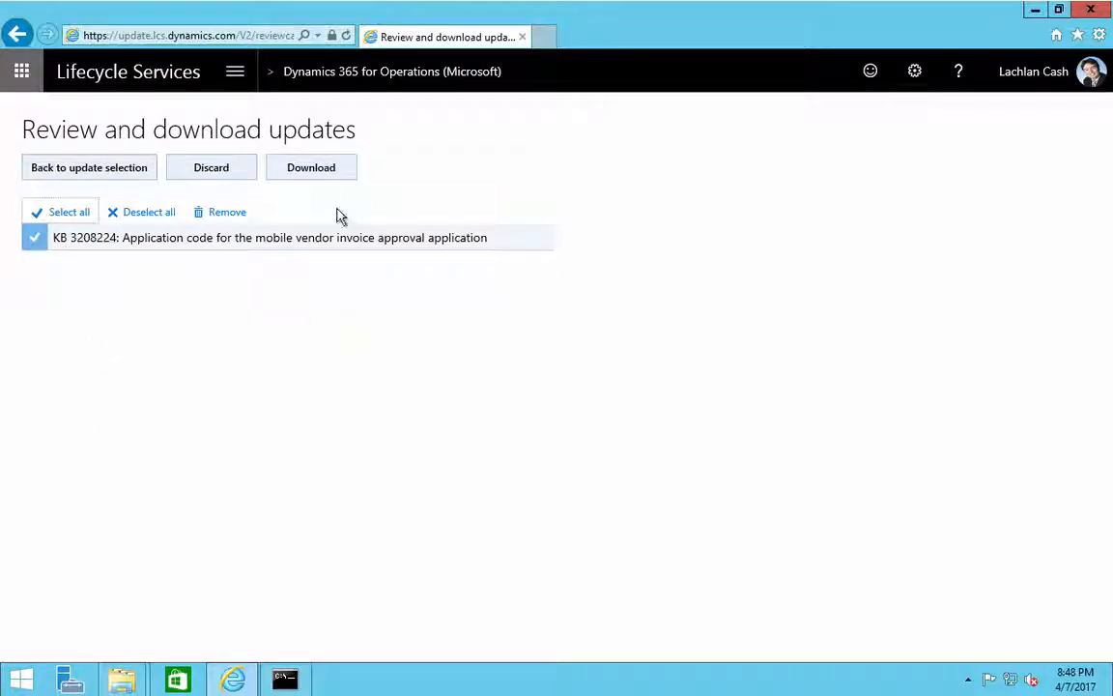
pyautogui.click(333, 176)
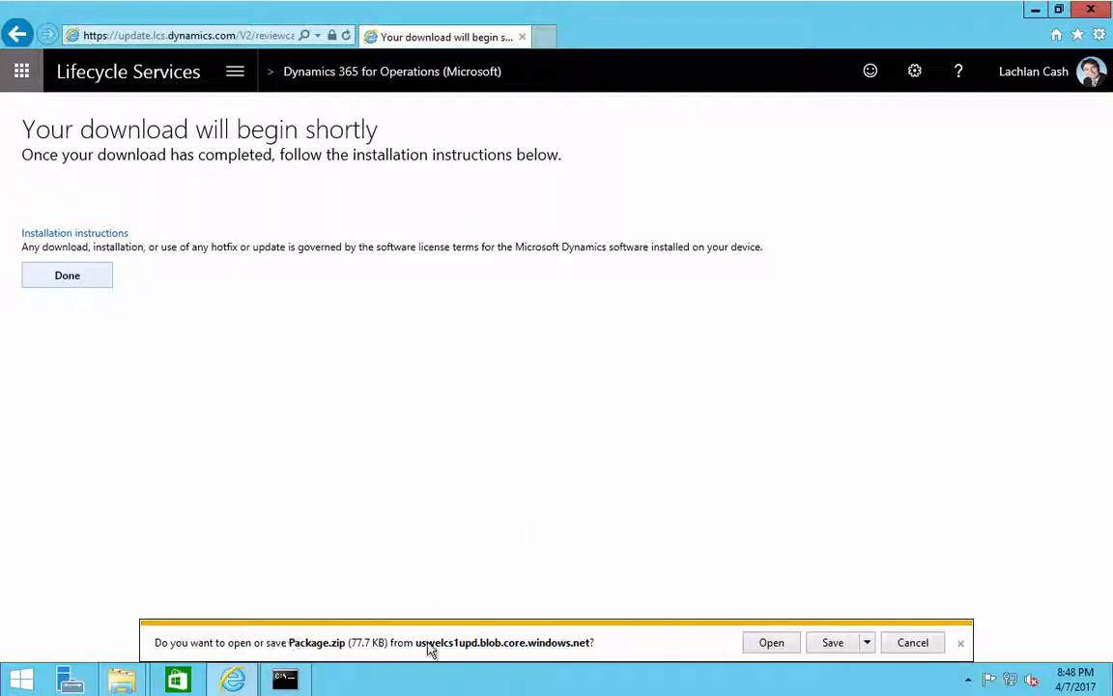
# Step: Choose to save the downloaded package under another name and set C:\Temp as the destination folder
pyautogui.click(865, 646)
pyautogui.click(894, 626)
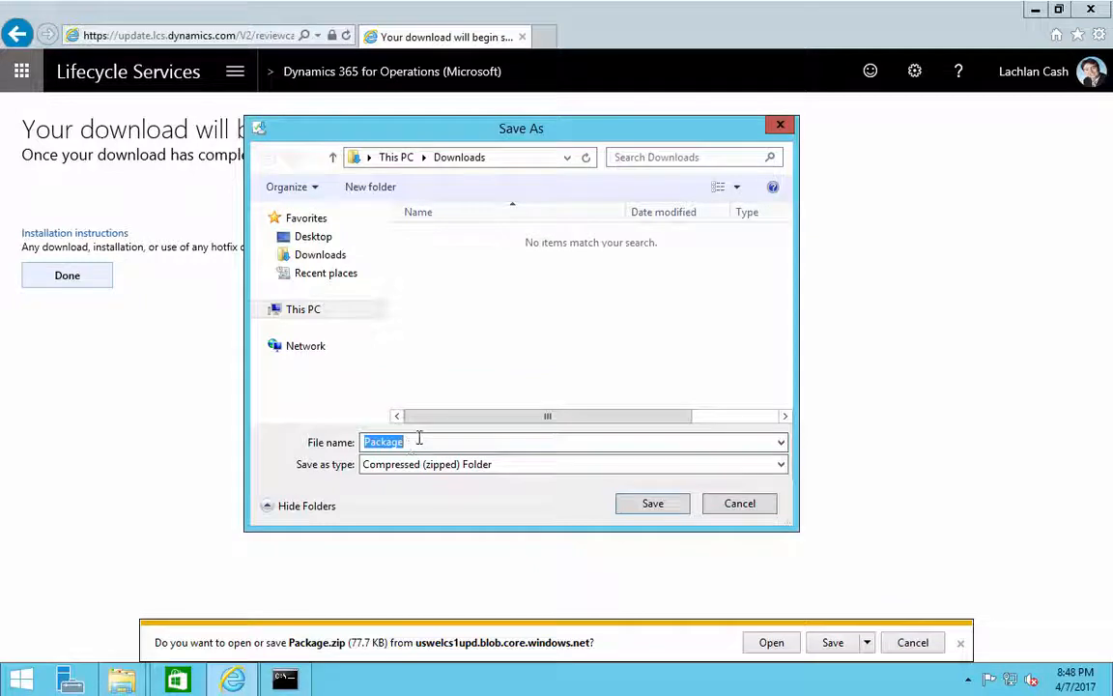
pyautogui.click(304, 309)
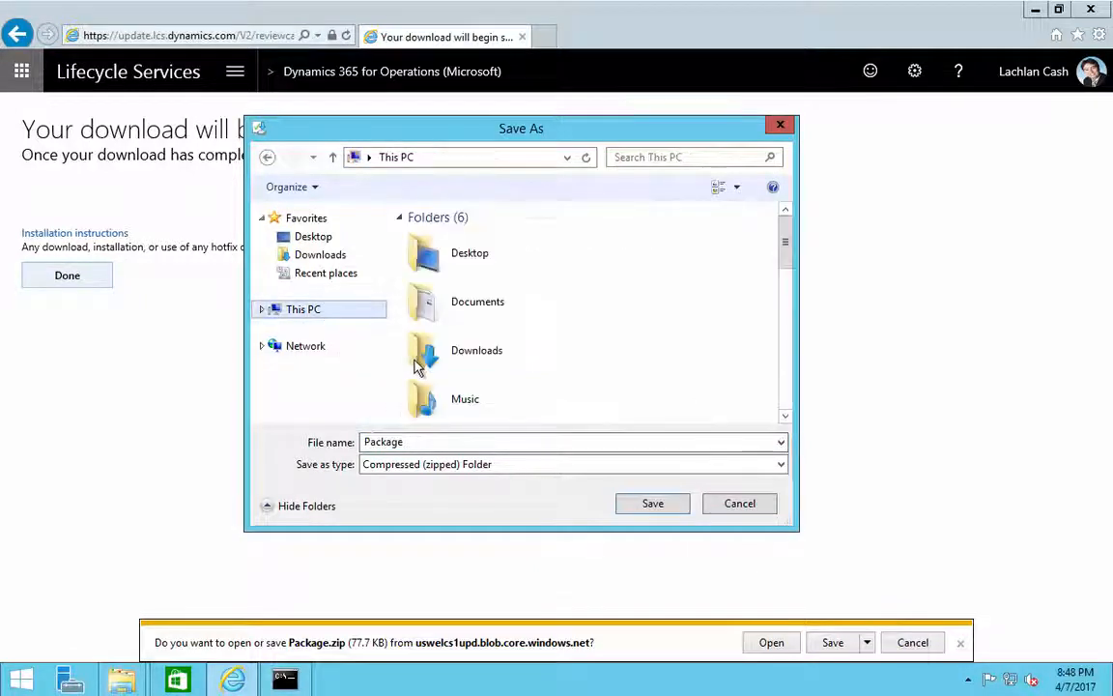
pyautogui.click(262, 310)
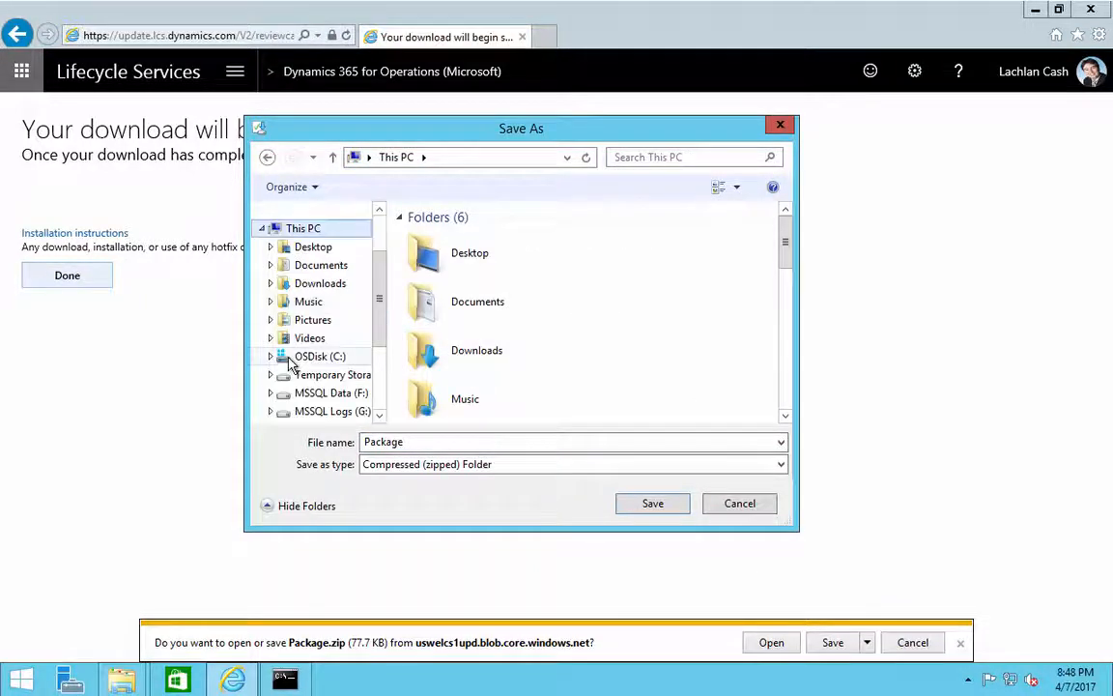
pyautogui.click(316, 355)
pyautogui.click(481, 384)
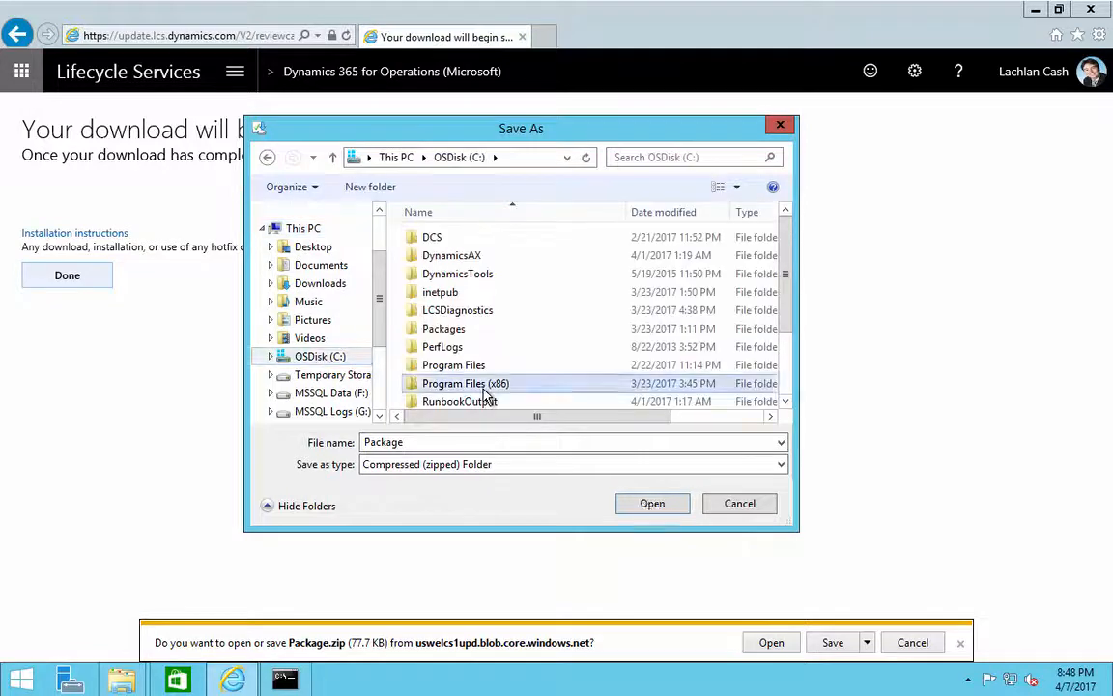
pyautogui.press('t')
pyautogui.doubleClick(435, 344)
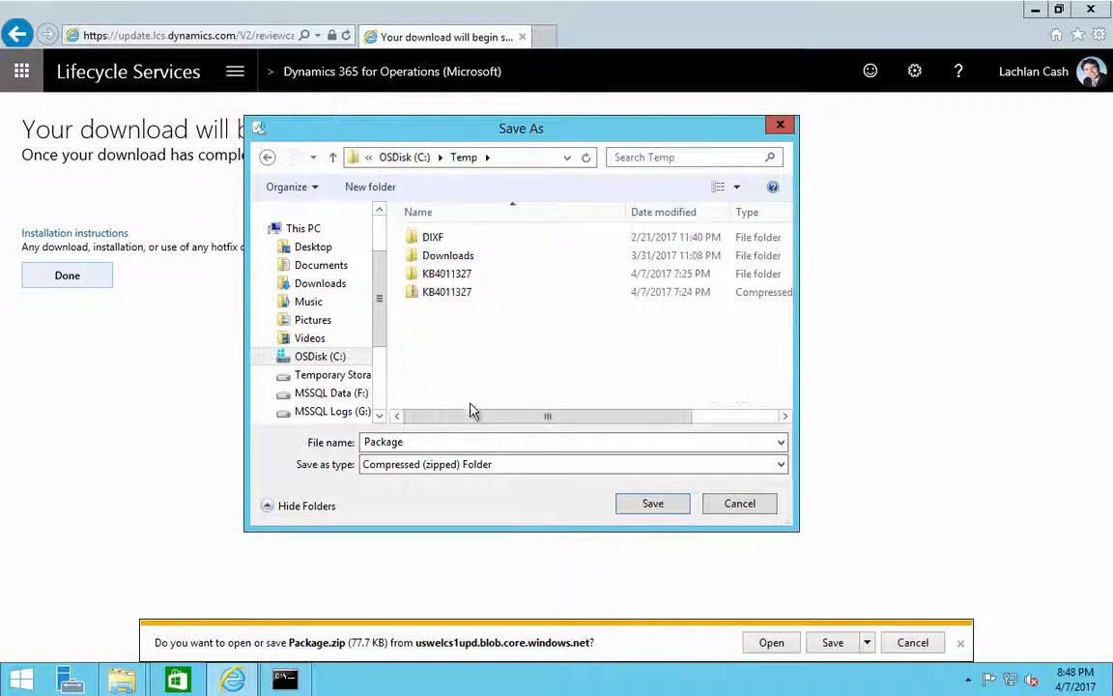
# Step: Save the package as KB_update and dismiss the download notification
pyautogui.doubleClick(450, 441)
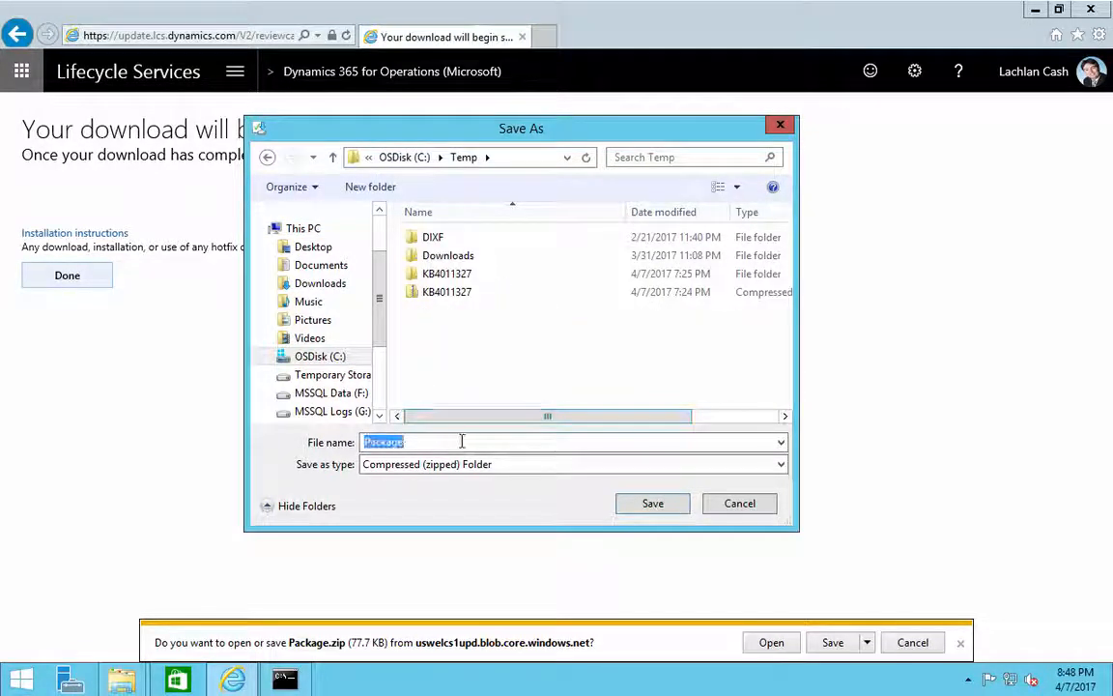
pyautogui.write('KB')
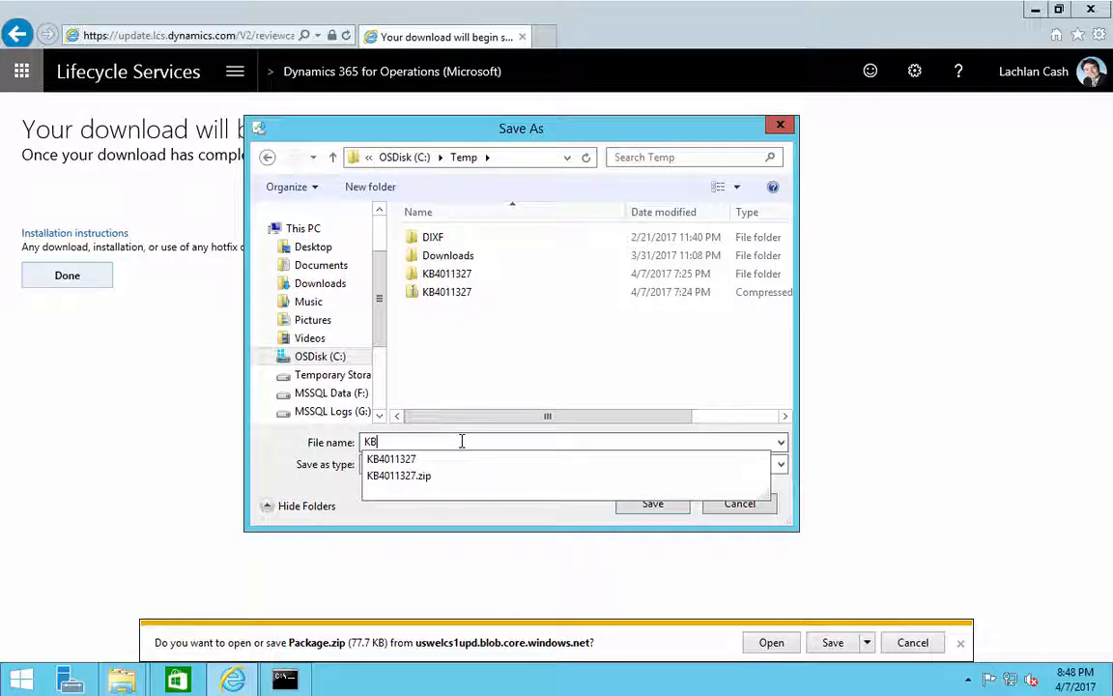
pyautogui.write('_update')
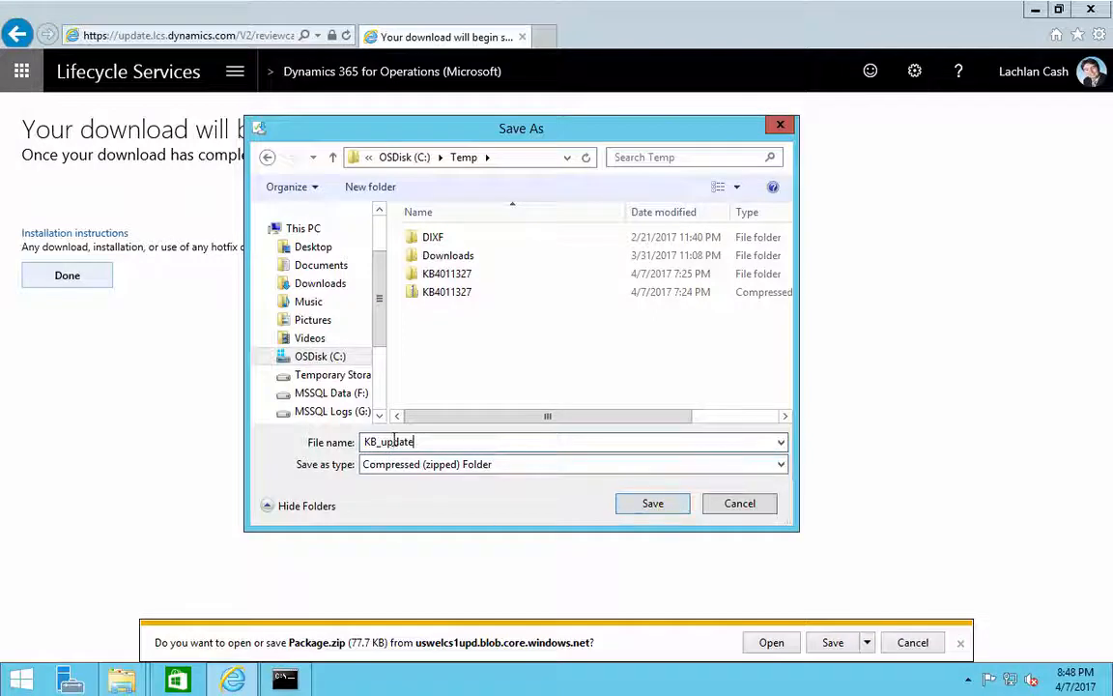
pyautogui.click(653, 503)
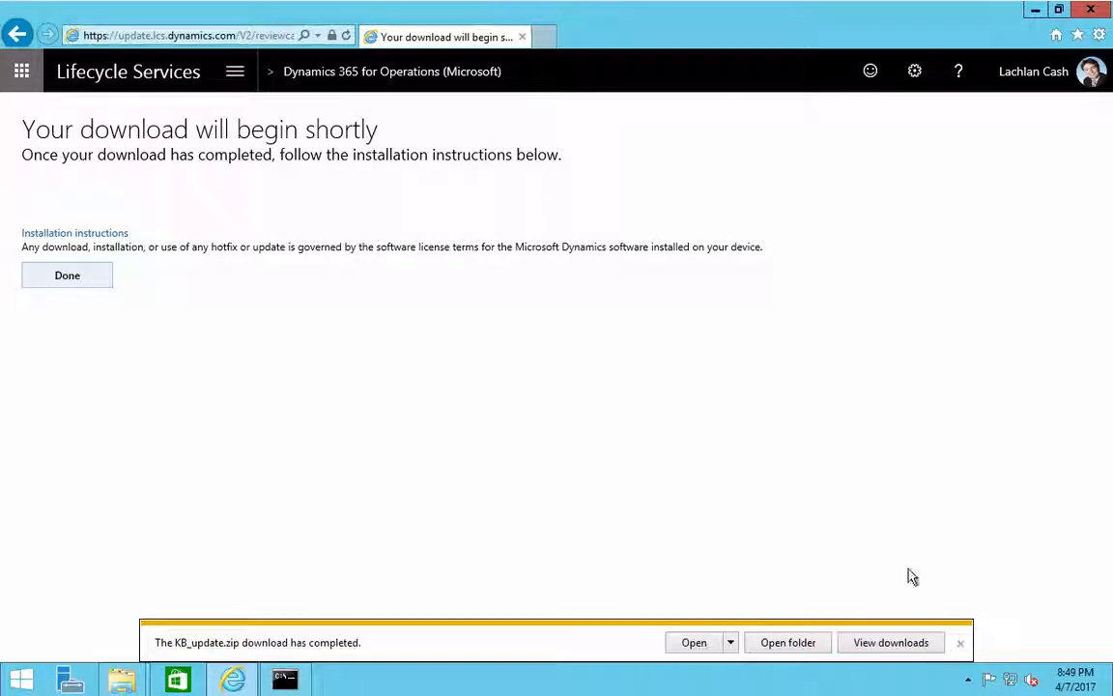
pyautogui.click(959, 644)
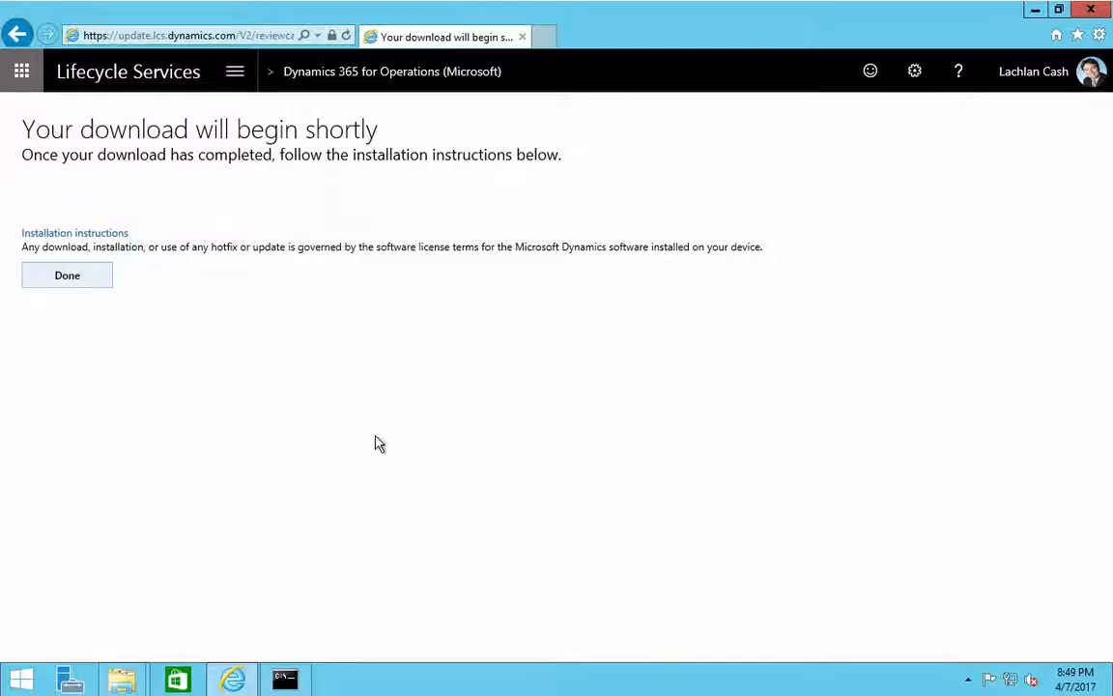
# Step: Launch Visual Studio 2015 as administrator
pyautogui.click(23, 680)
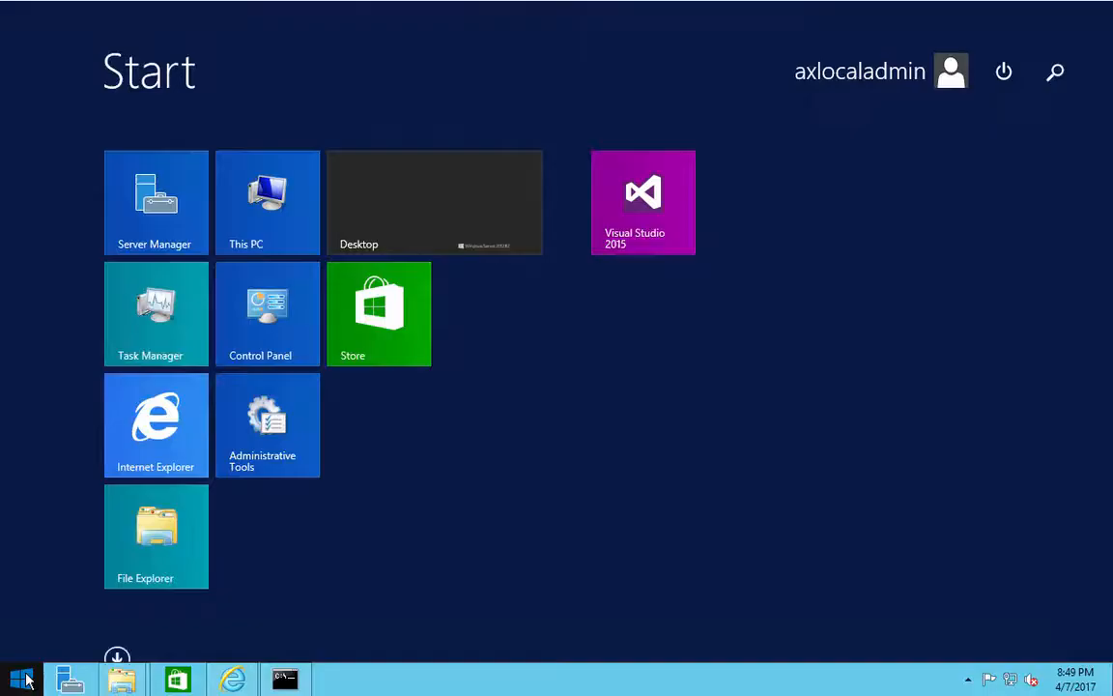
pyautogui.rightClick(646, 245)
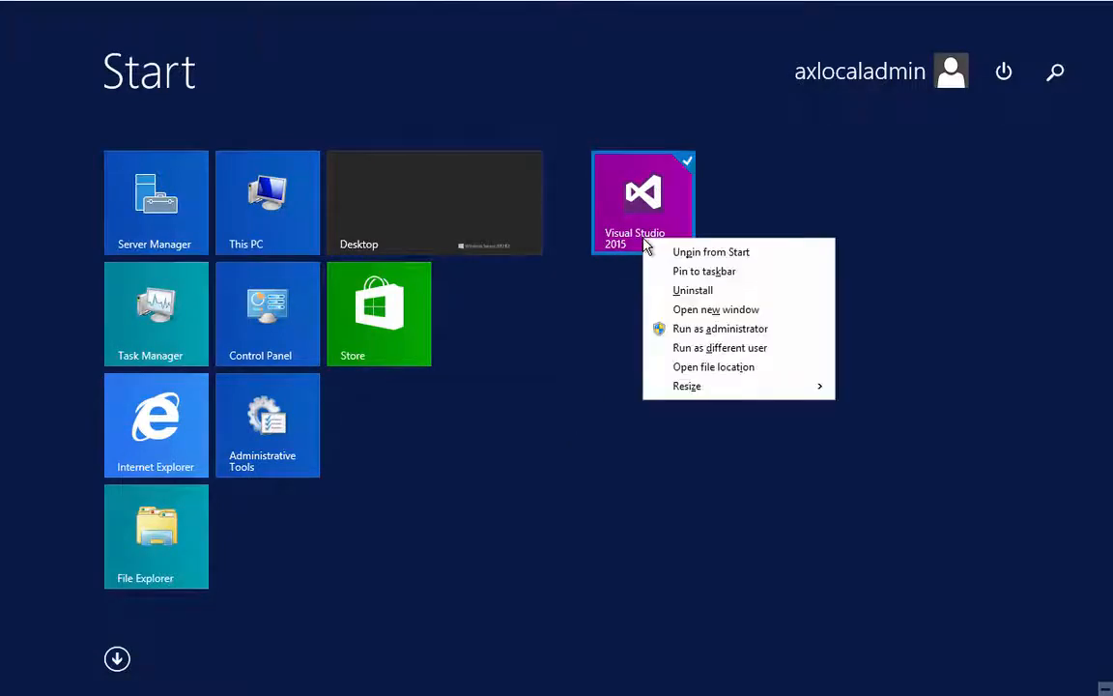
pyautogui.click(671, 329)
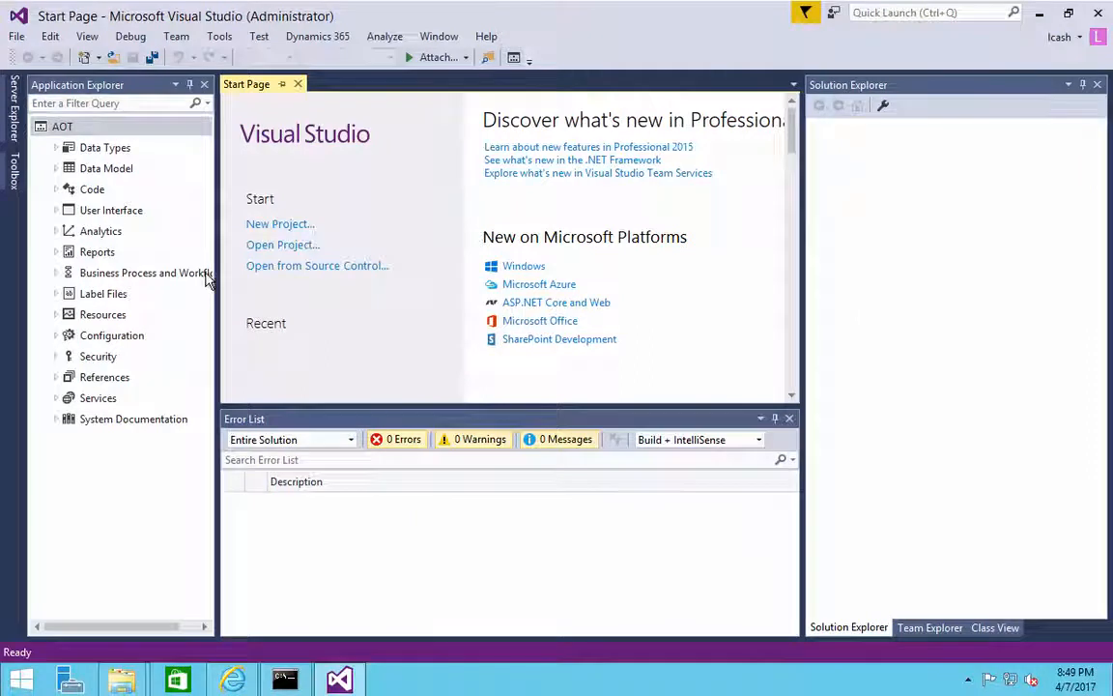
pyautogui.click(104, 87)
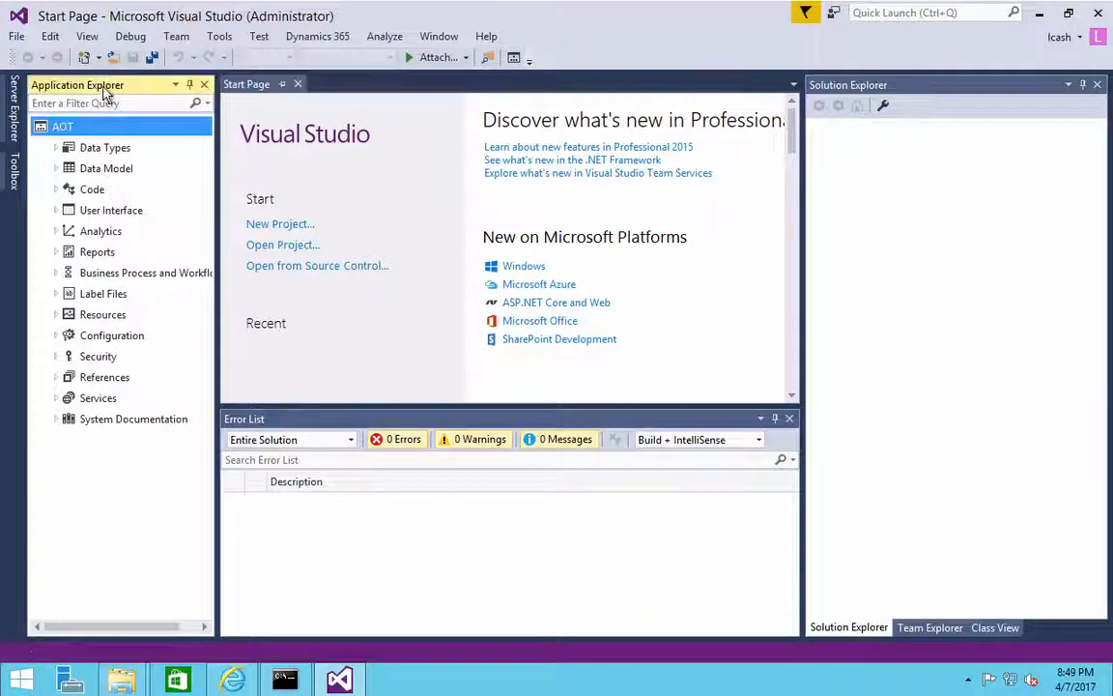
pyautogui.click(88, 36)
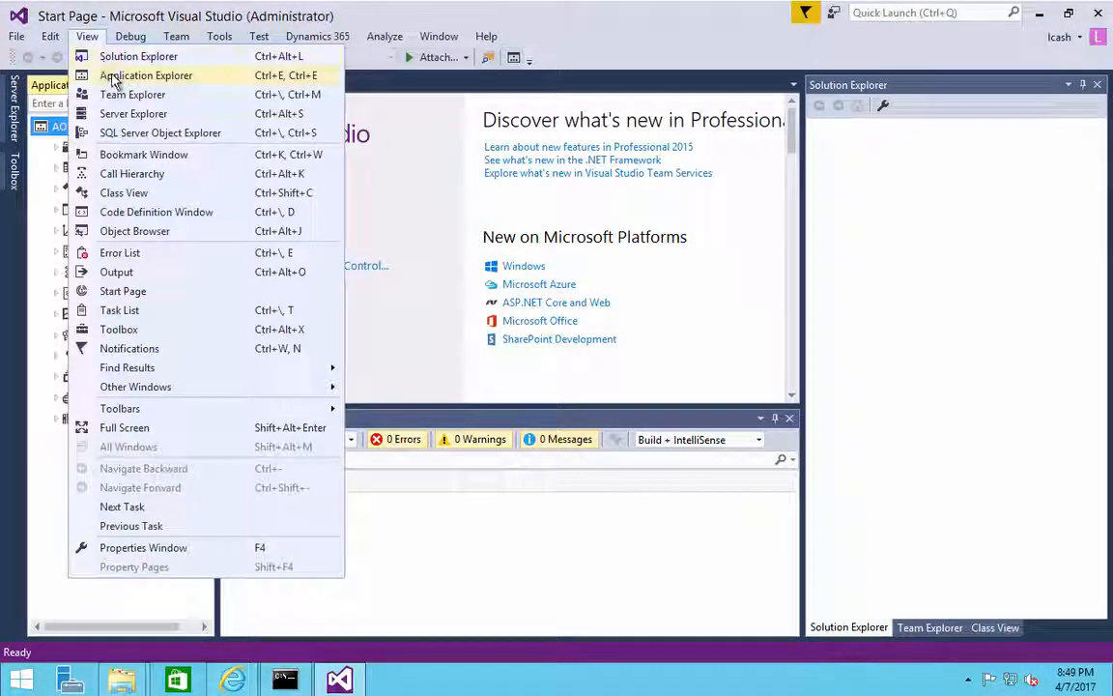
pyautogui.moveTo(126, 35)
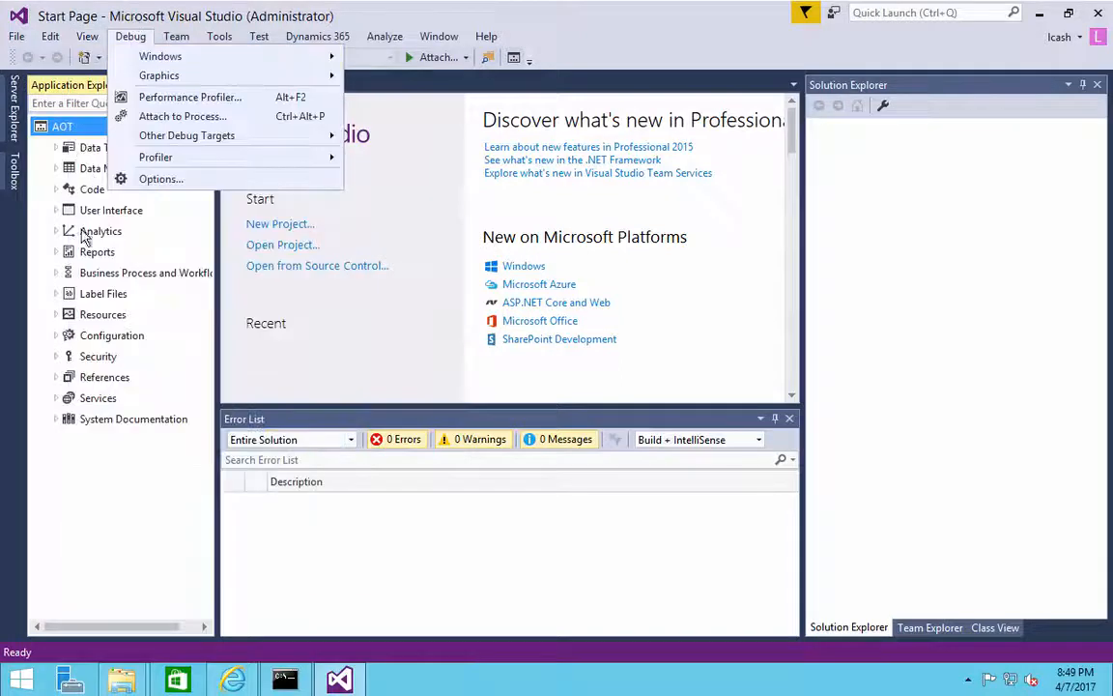
pyautogui.click(65, 134)
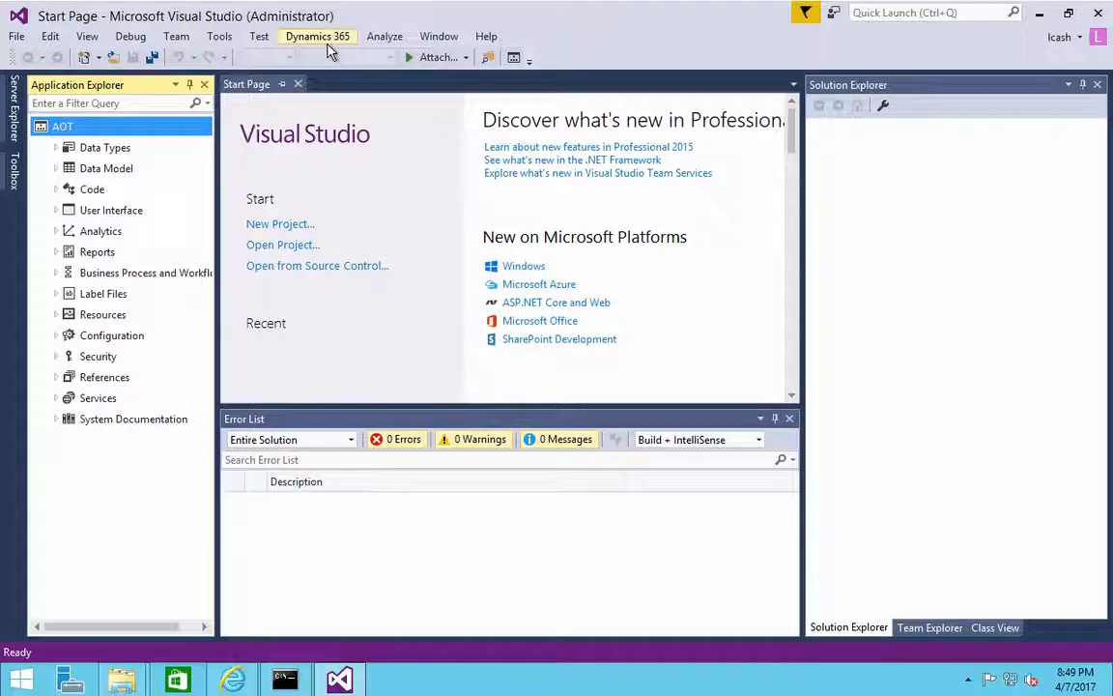
# Step: Open the Dynamics 365 Apply Hotfix add-in and browse to C:\Temp for the metadata hotfix file
pyautogui.click(326, 43)
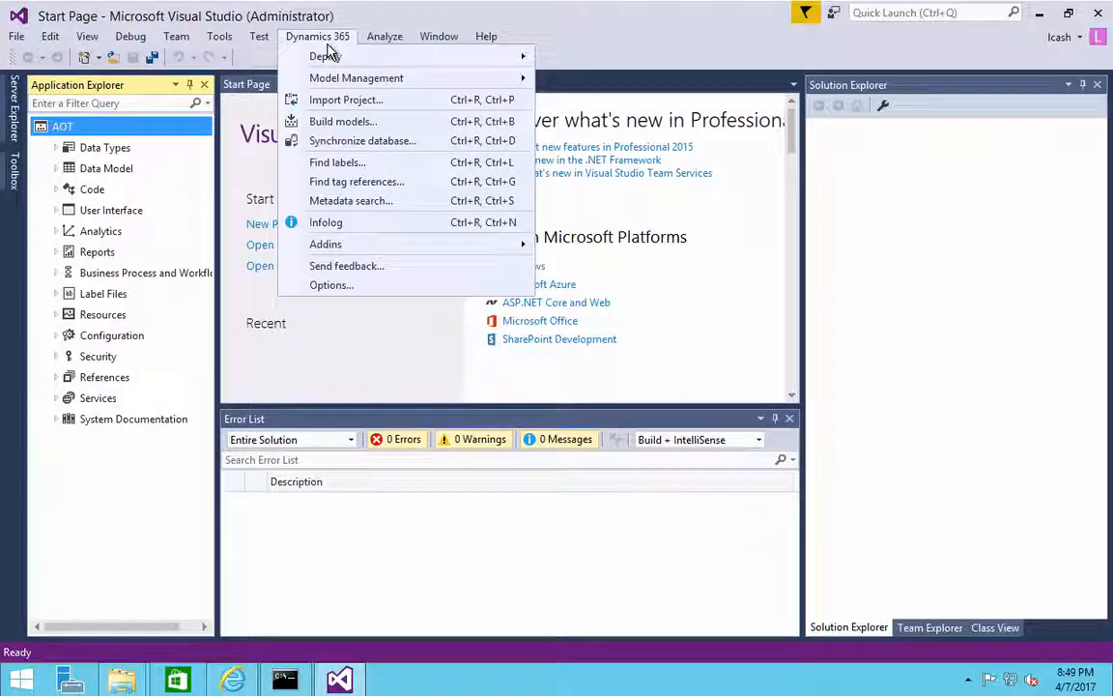
pyautogui.moveTo(411, 249)
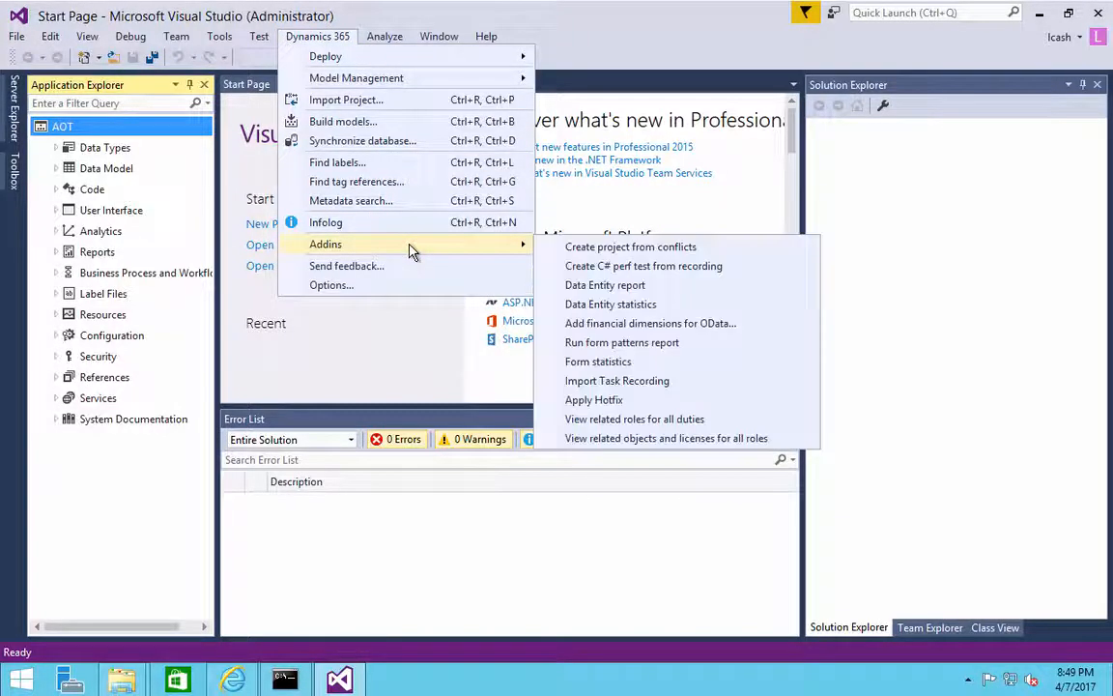
pyautogui.click(695, 402)
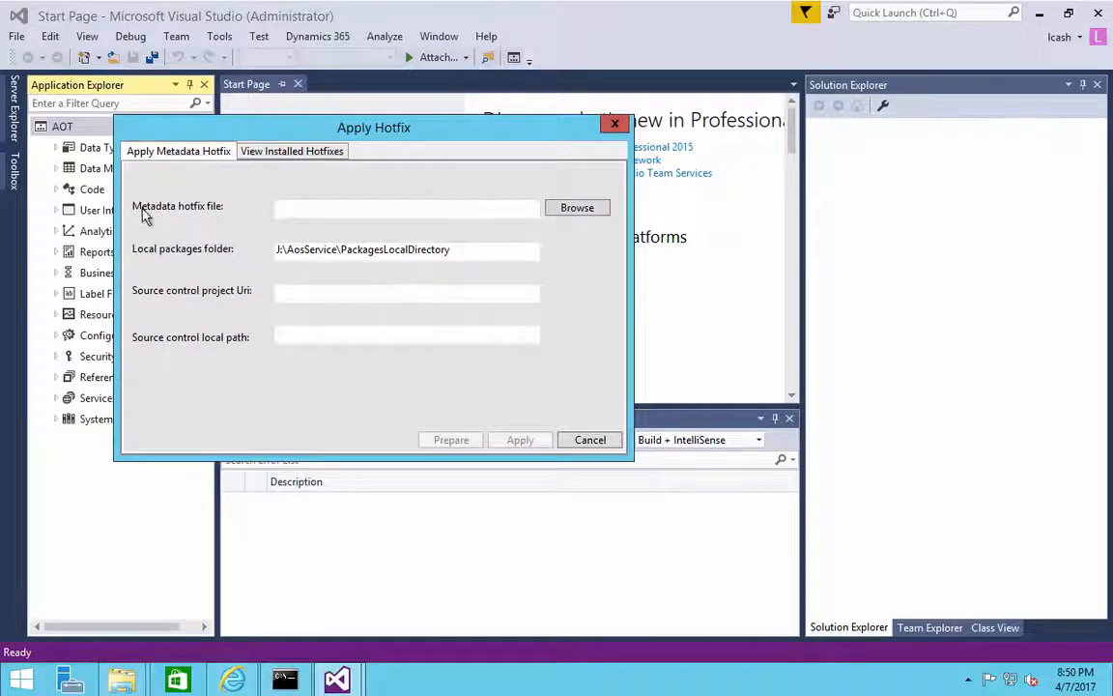
pyautogui.moveTo(340, 135); pyautogui.dragTo(361, 143)
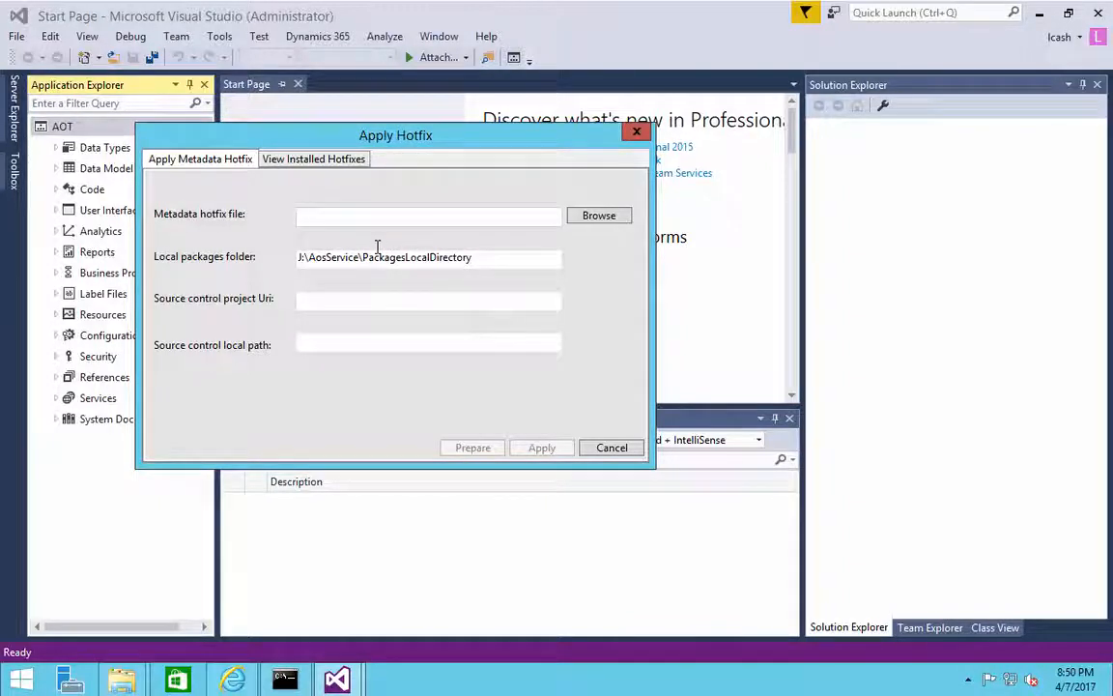
pyautogui.click(589, 218)
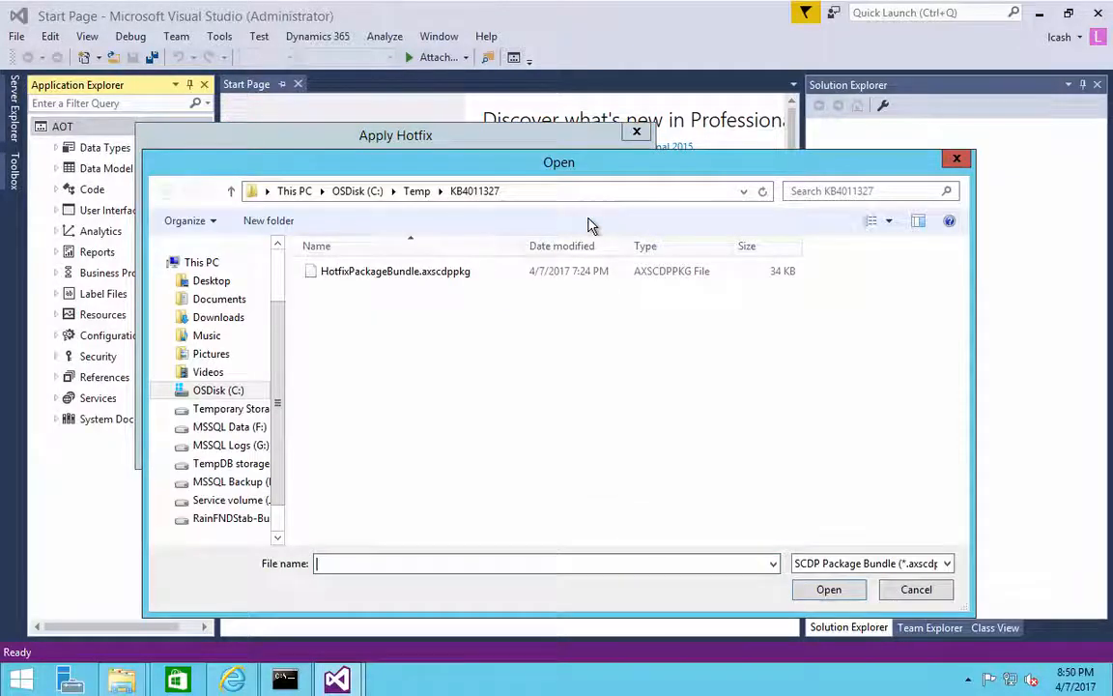
pyautogui.click(416, 190)
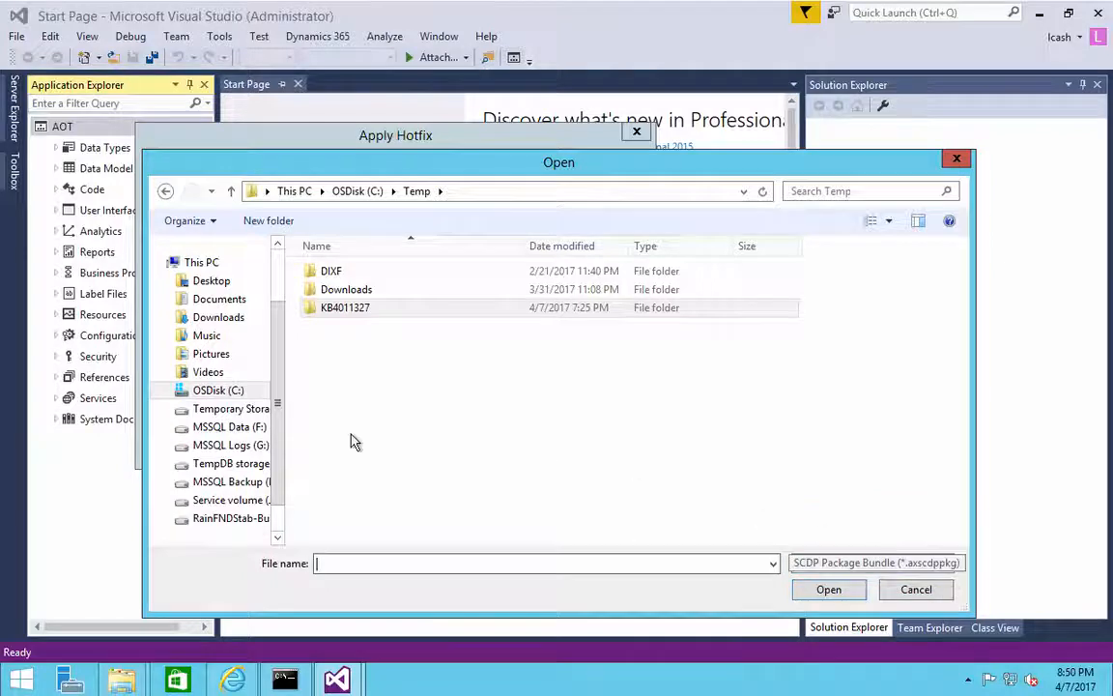
# Step: Open a new File Explorer window and go to the C:\Temp folder
pyautogui.rightClick(122, 680)
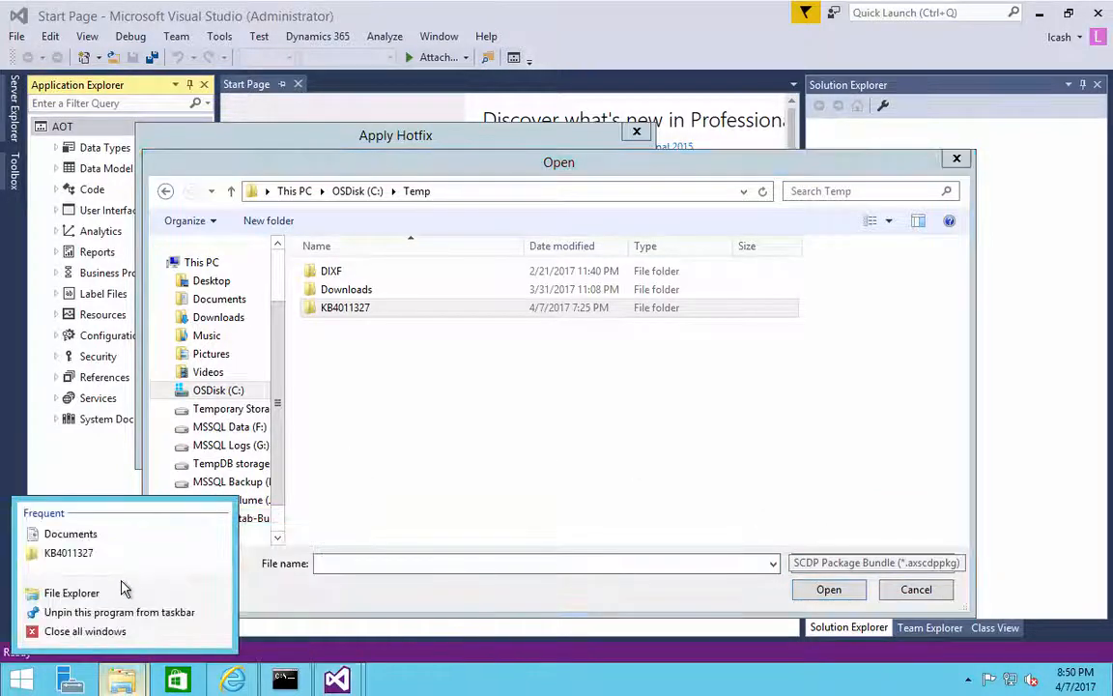
pyautogui.click(121, 590)
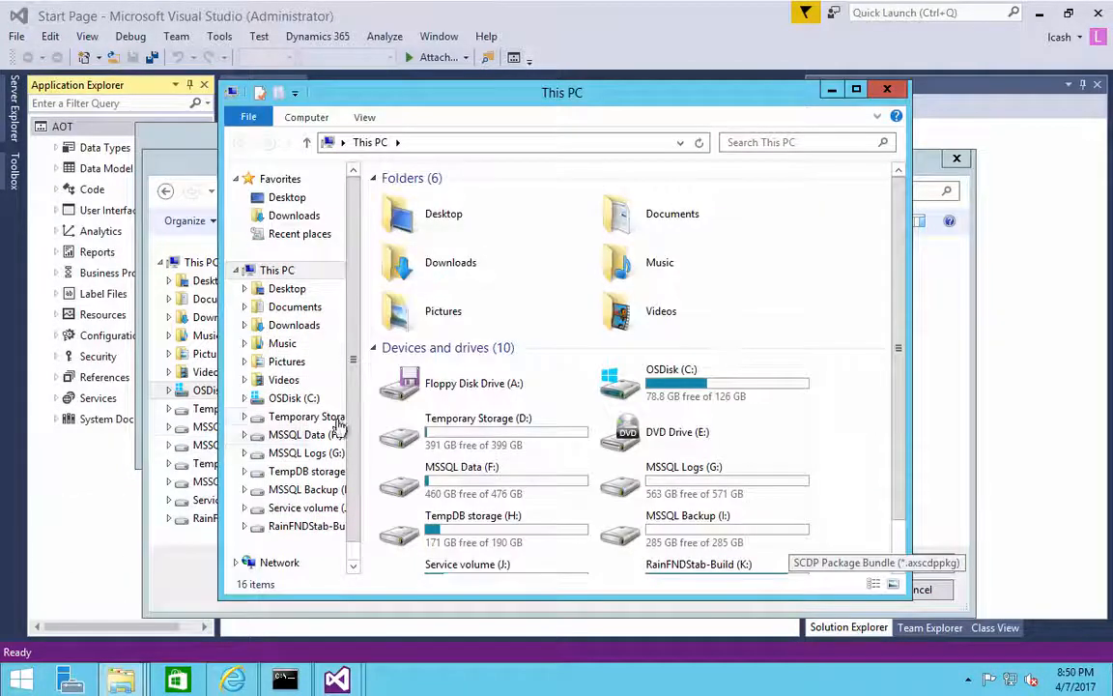
pyautogui.click(308, 397)
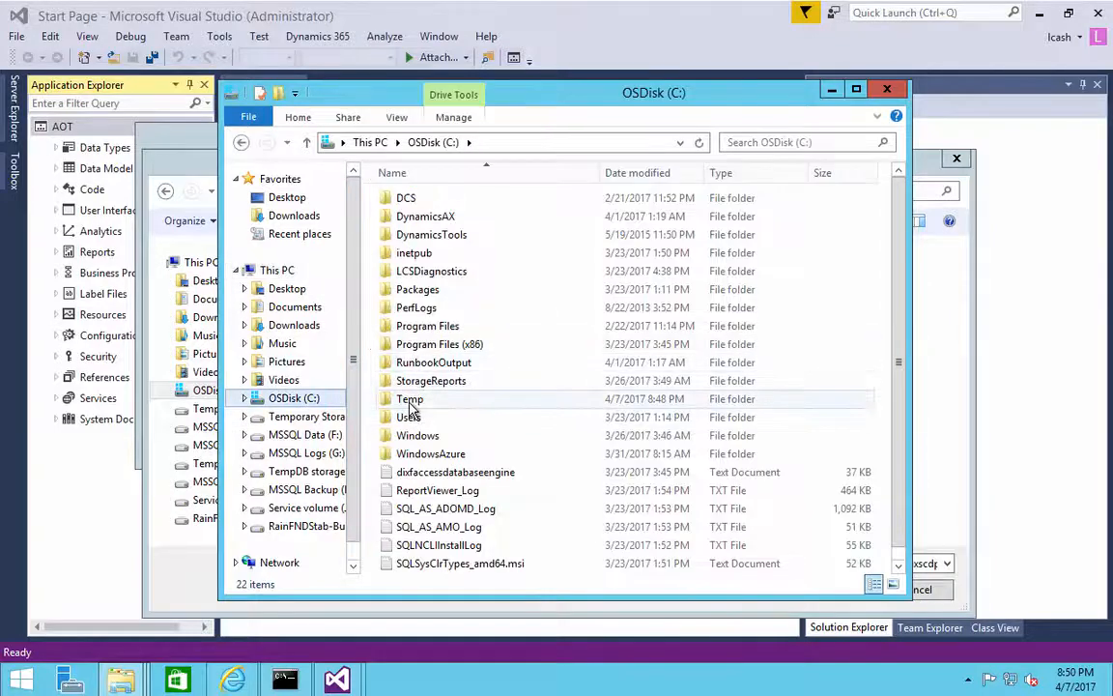
pyautogui.doubleClick(409, 400)
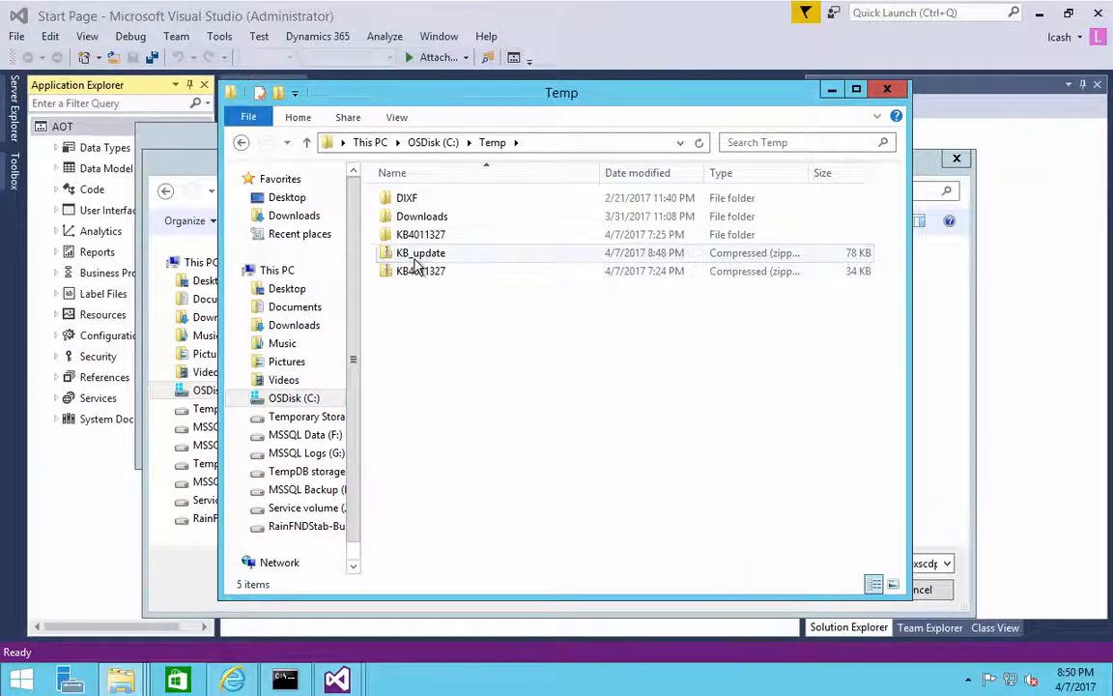
# Step: Extract the KB_update zip archive to C:\Temp\KB_update and close the File Explorer window
pyautogui.click(416, 257)
pyautogui.rightClick(415, 257)
pyautogui.click(440, 313)
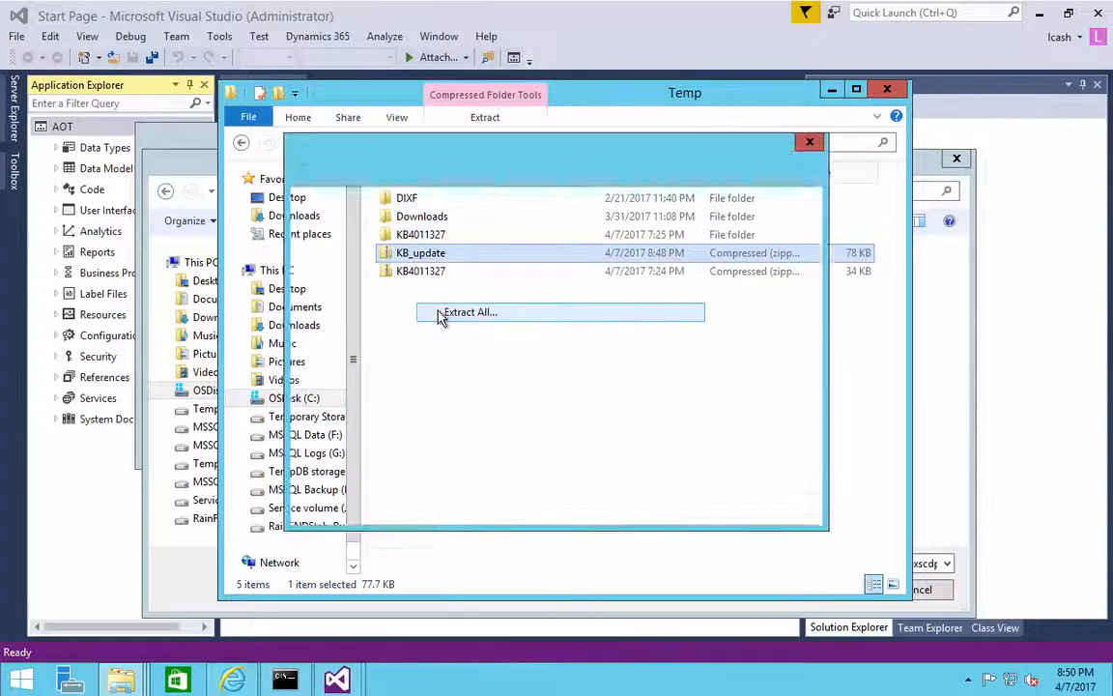
pyautogui.click(437, 312)
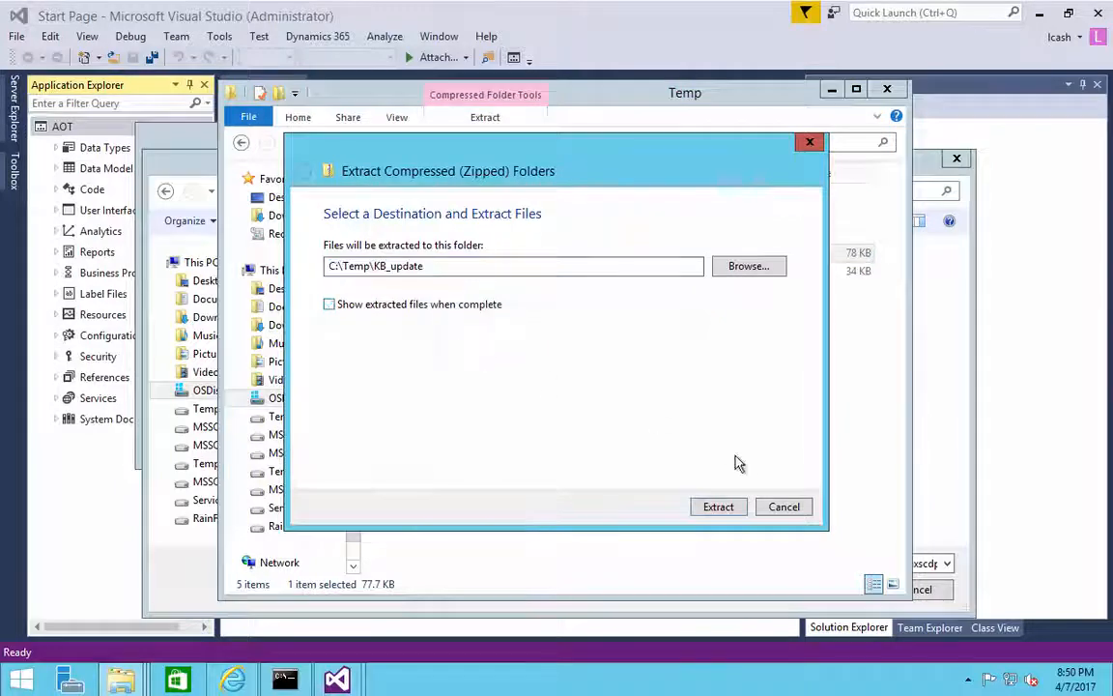
pyautogui.click(718, 506)
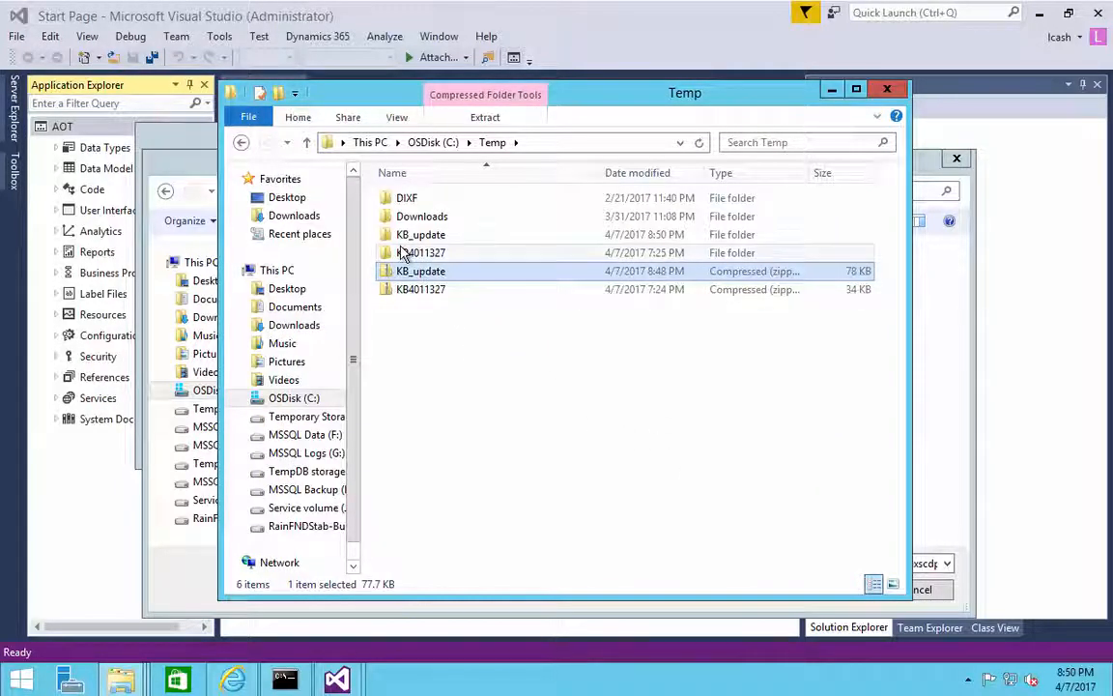
pyautogui.click(887, 90)
# Step: Choose HotfixPackageBundle.axscdppkg from the KB_update folder as the metadata hotfix file and apply the hotfix
pyautogui.click(350, 326)
pyautogui.click(348, 307)
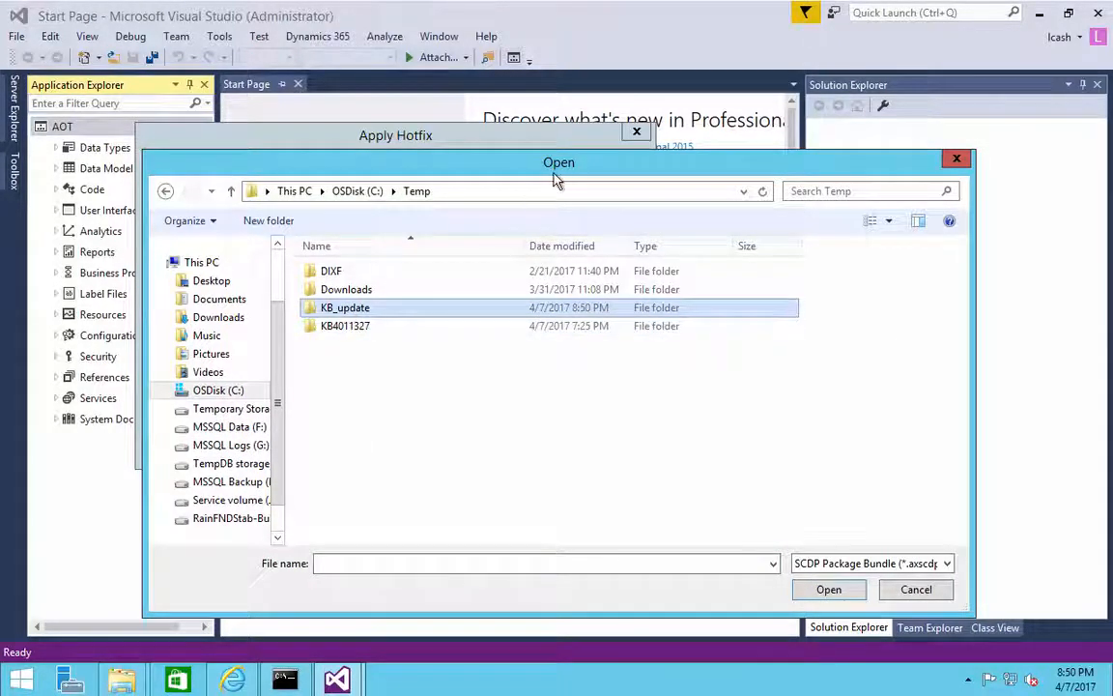
pyautogui.doubleClick(328, 309)
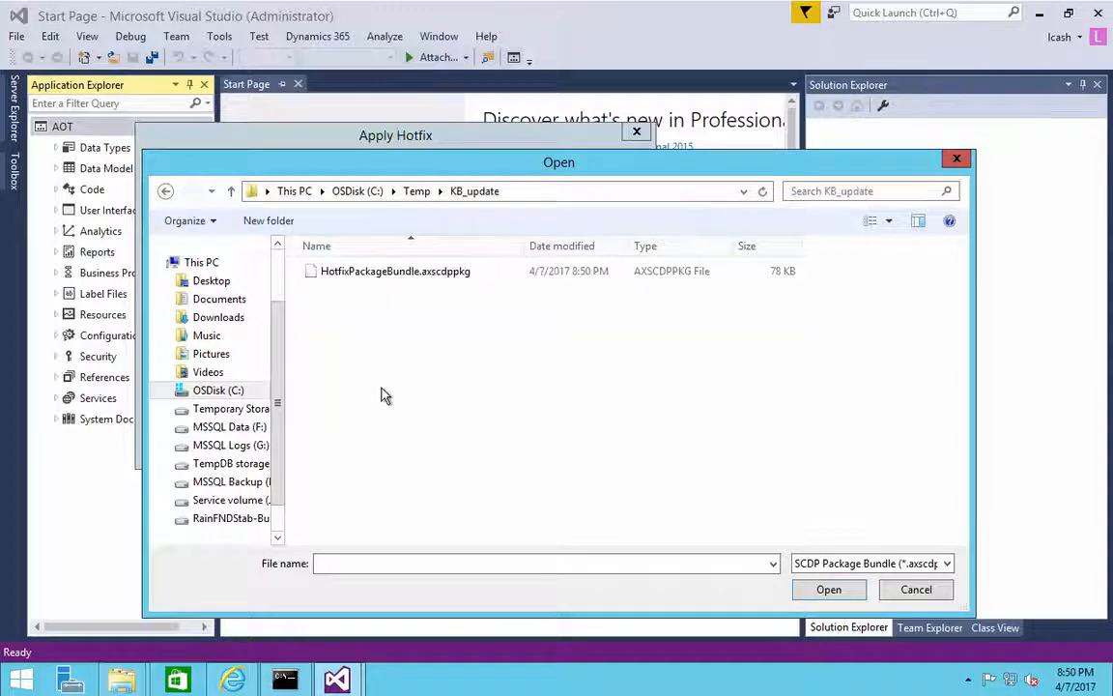
pyautogui.click(384, 278)
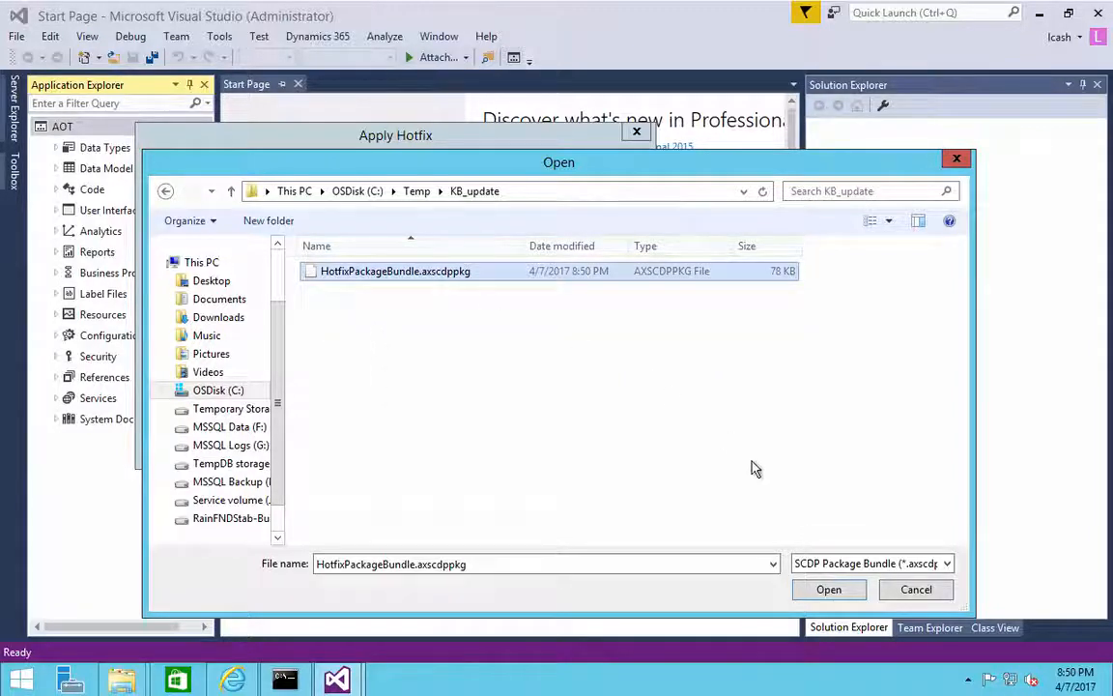
pyautogui.click(826, 591)
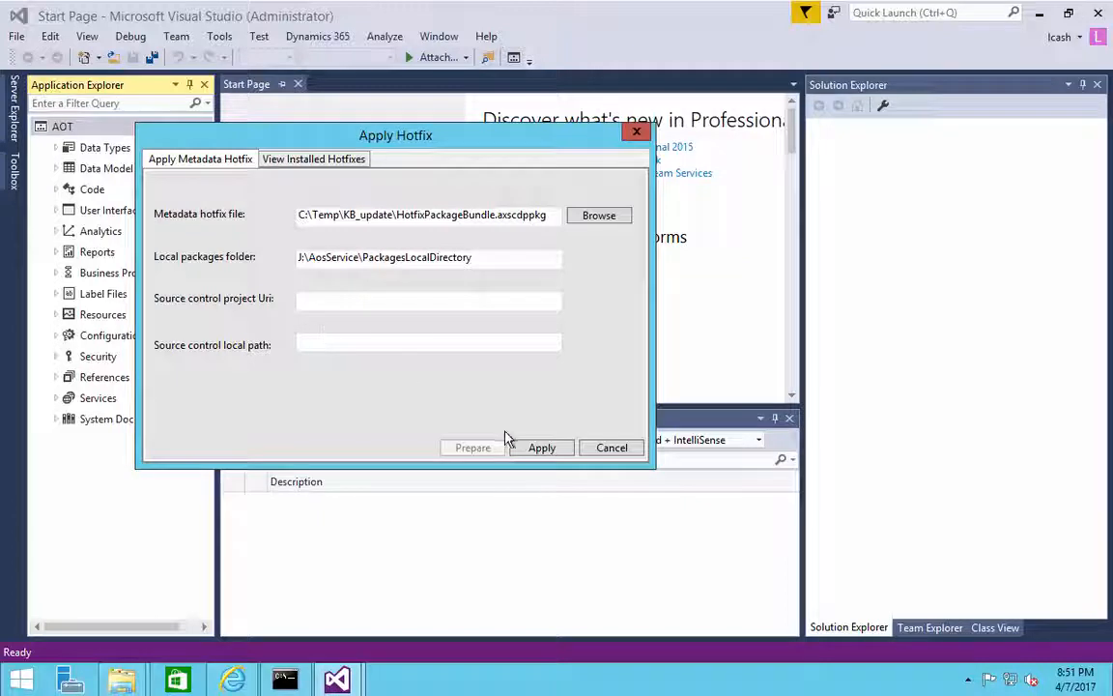
pyautogui.click(530, 446)
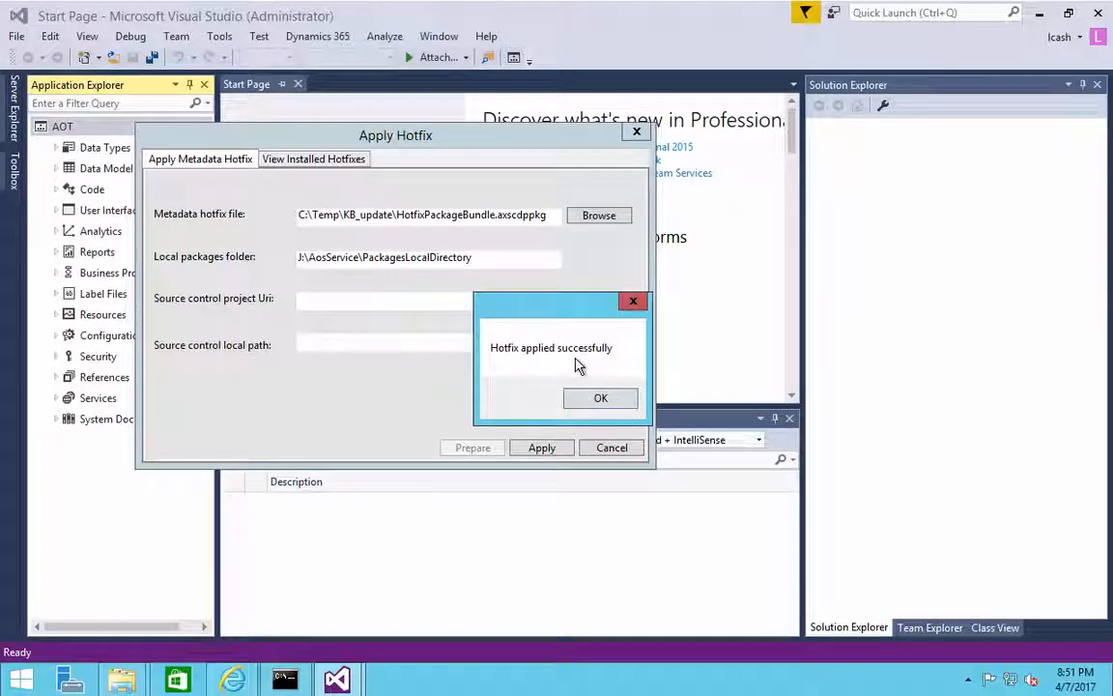
pyautogui.click(594, 397)
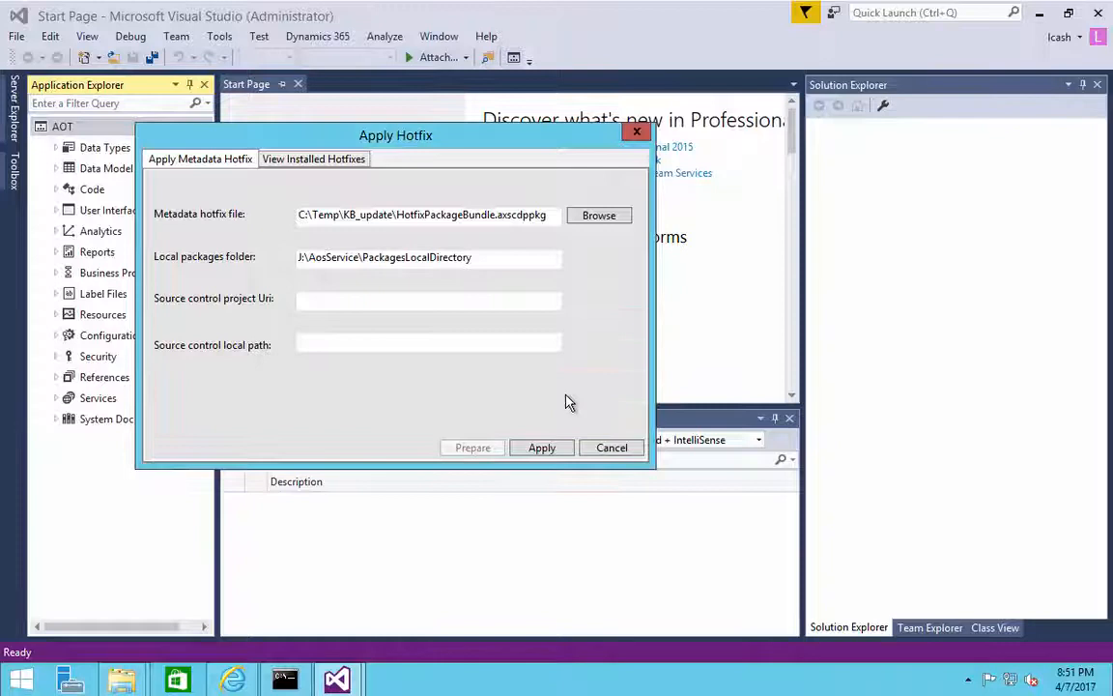
# Step: Review the installed metadata hotfixes, checking the KB 4011327 and KB 3208224 entries, and close the Apply Hotfix window
pyautogui.click(325, 164)
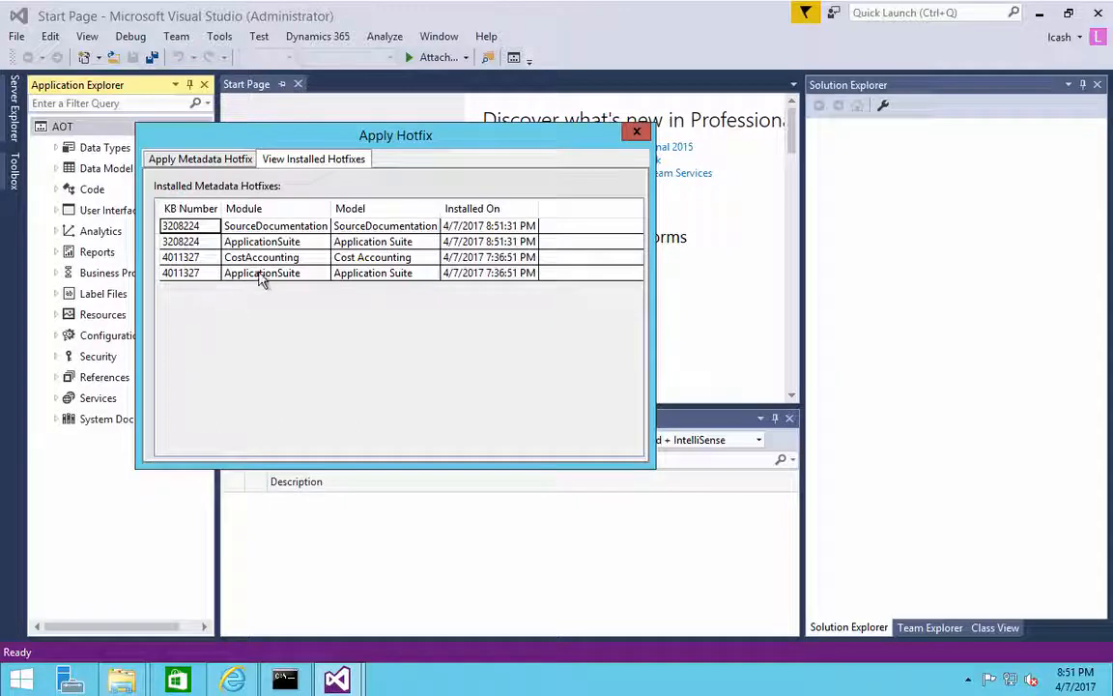
pyautogui.click(187, 278)
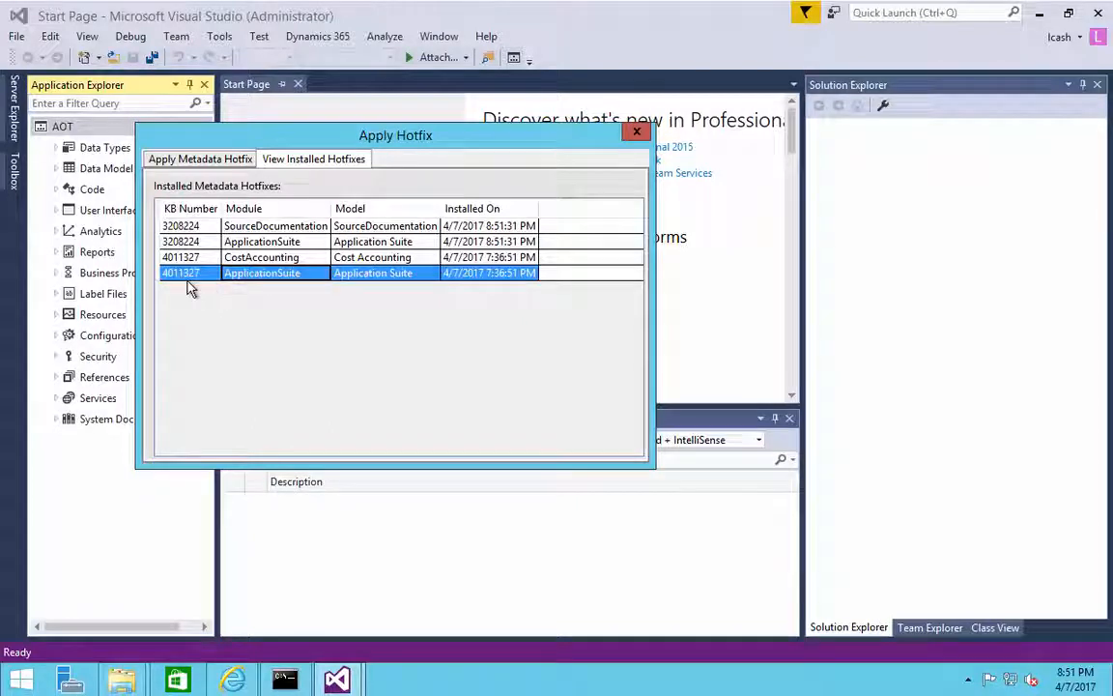
pyautogui.click(228, 226)
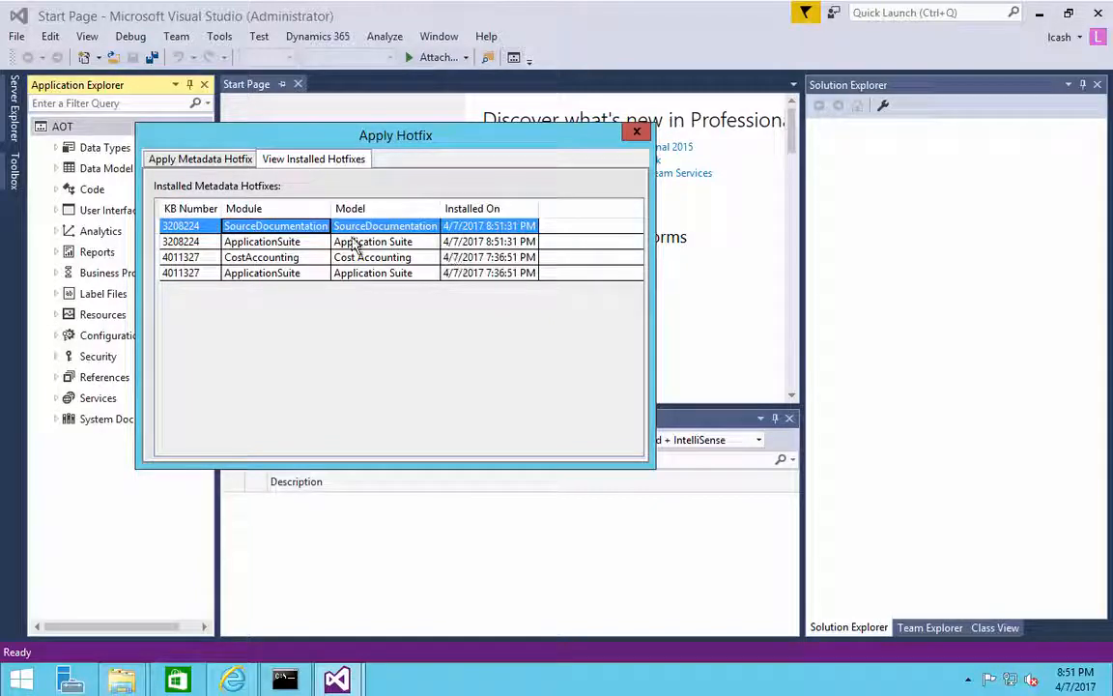
pyautogui.click(183, 157)
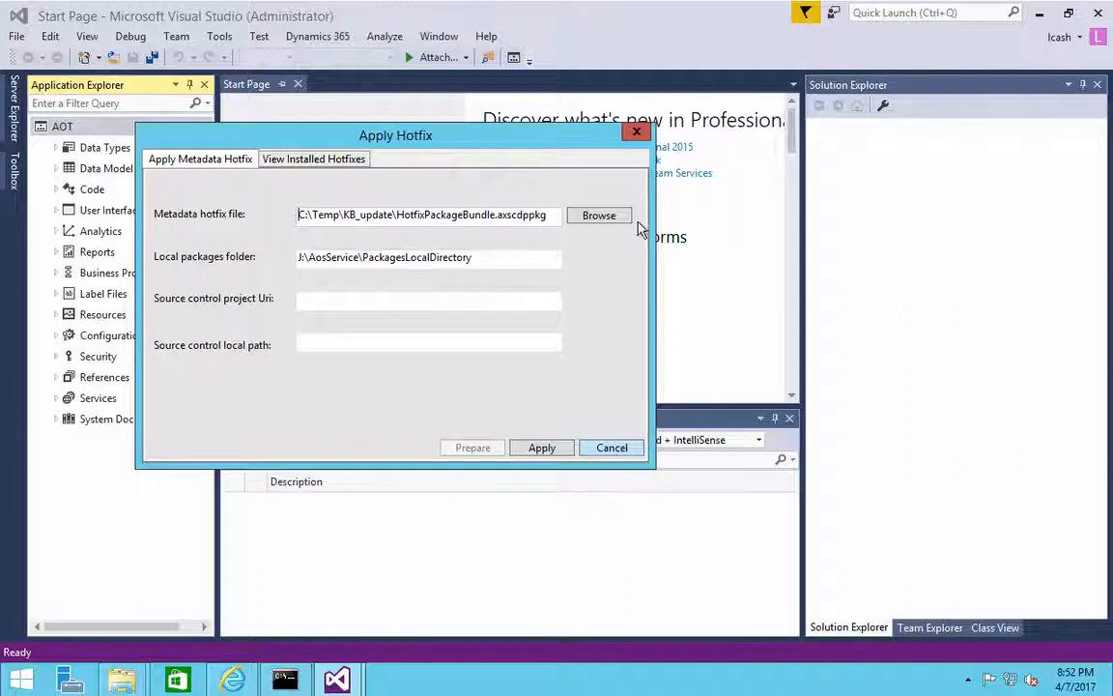
pyautogui.click(638, 134)
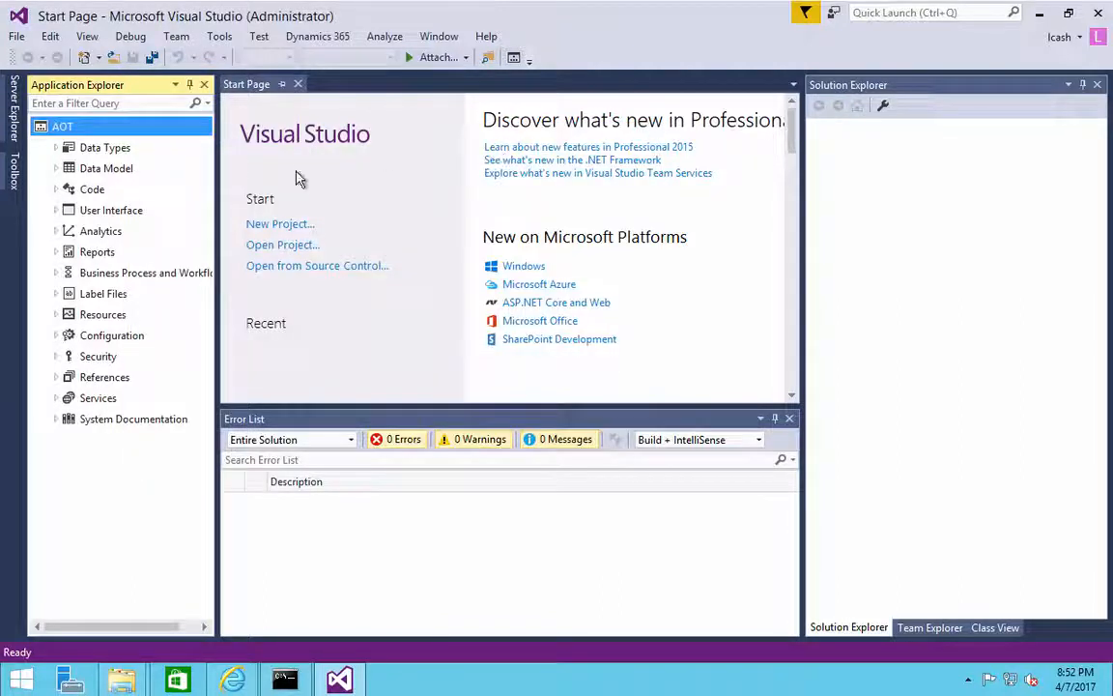
pyautogui.click(310, 42)
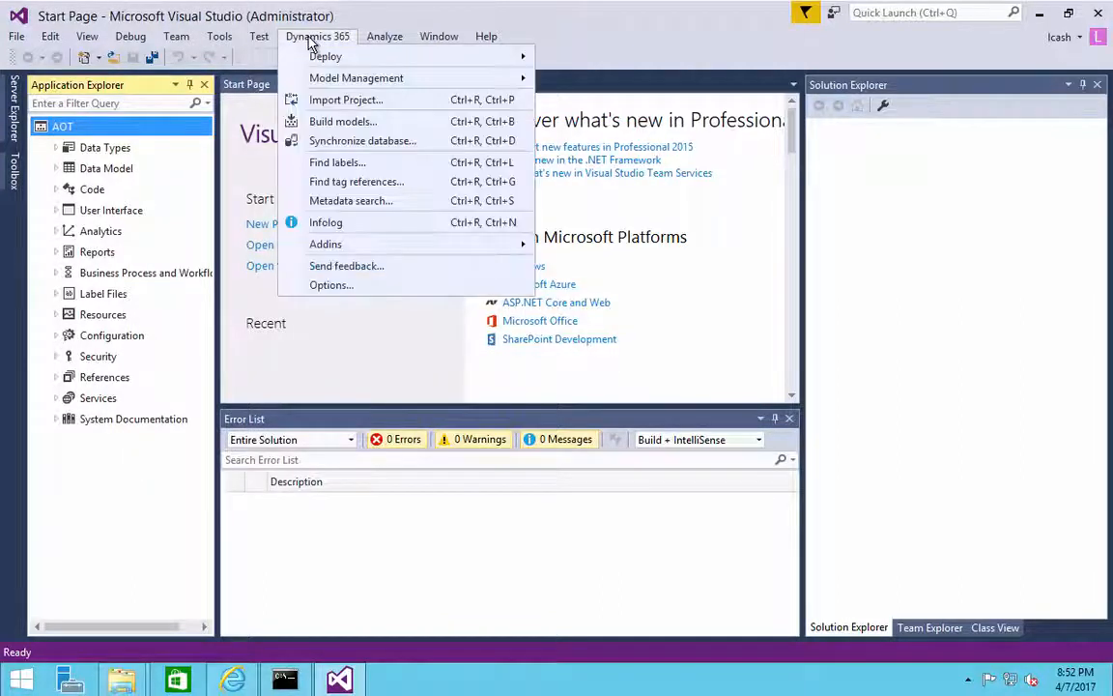
pyautogui.click(334, 121)
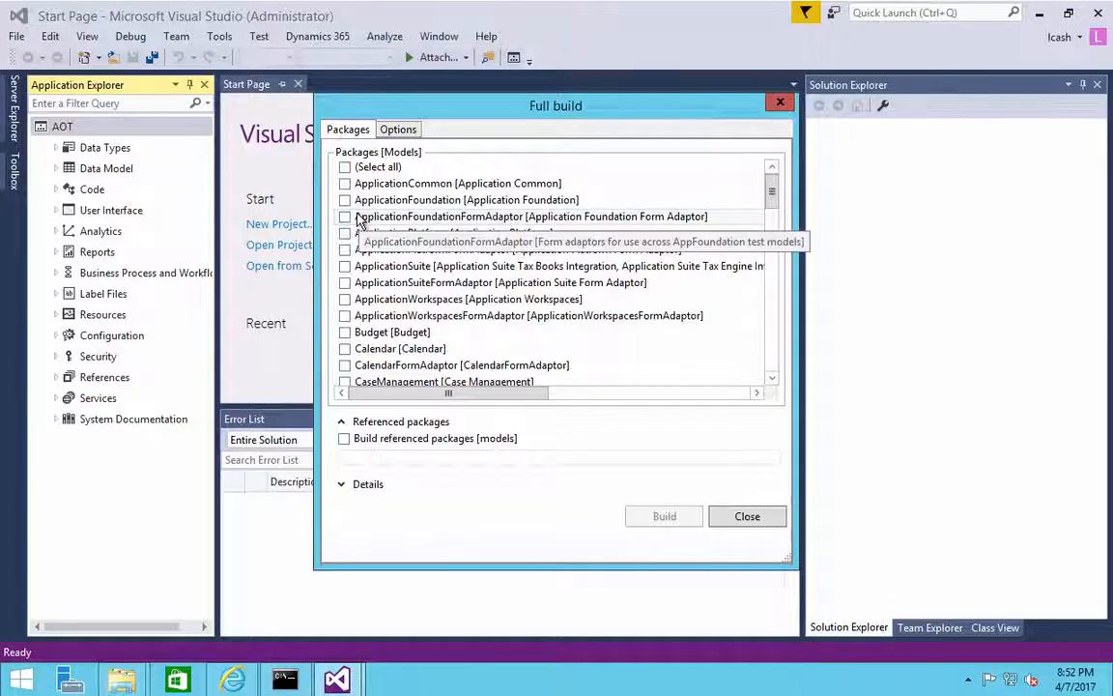
pyautogui.click(779, 101)
# Step: Reopen the Apply Hotfix add-in, check which modules the installed hotfixes affect, and close it
pyautogui.click(311, 35)
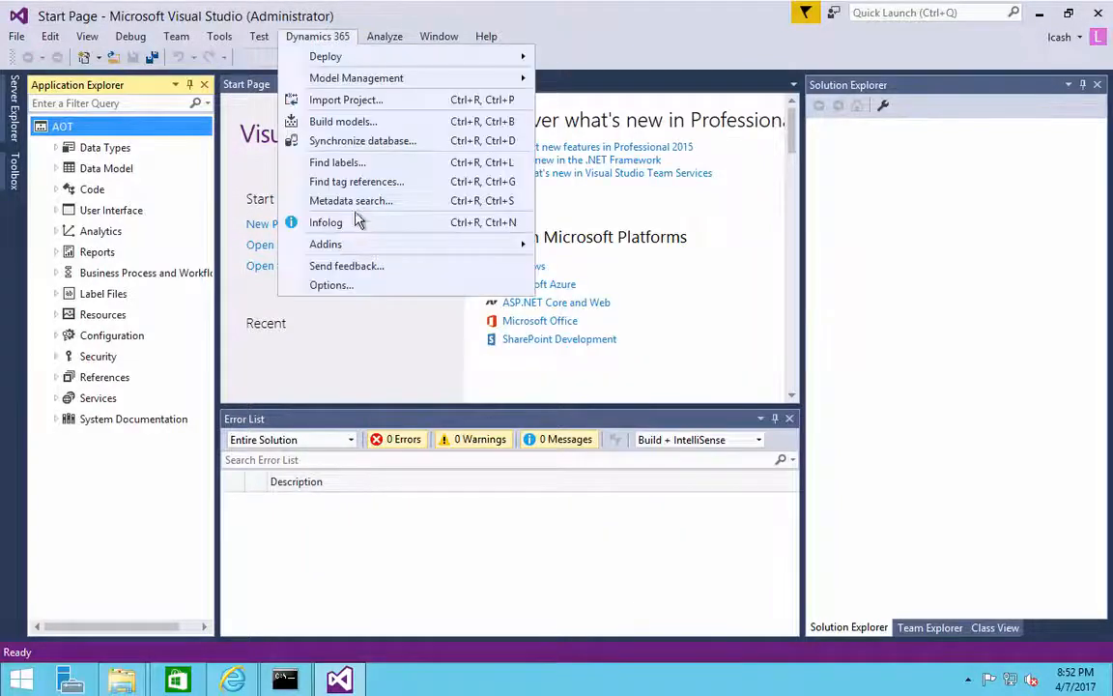
pyautogui.moveTo(373, 243)
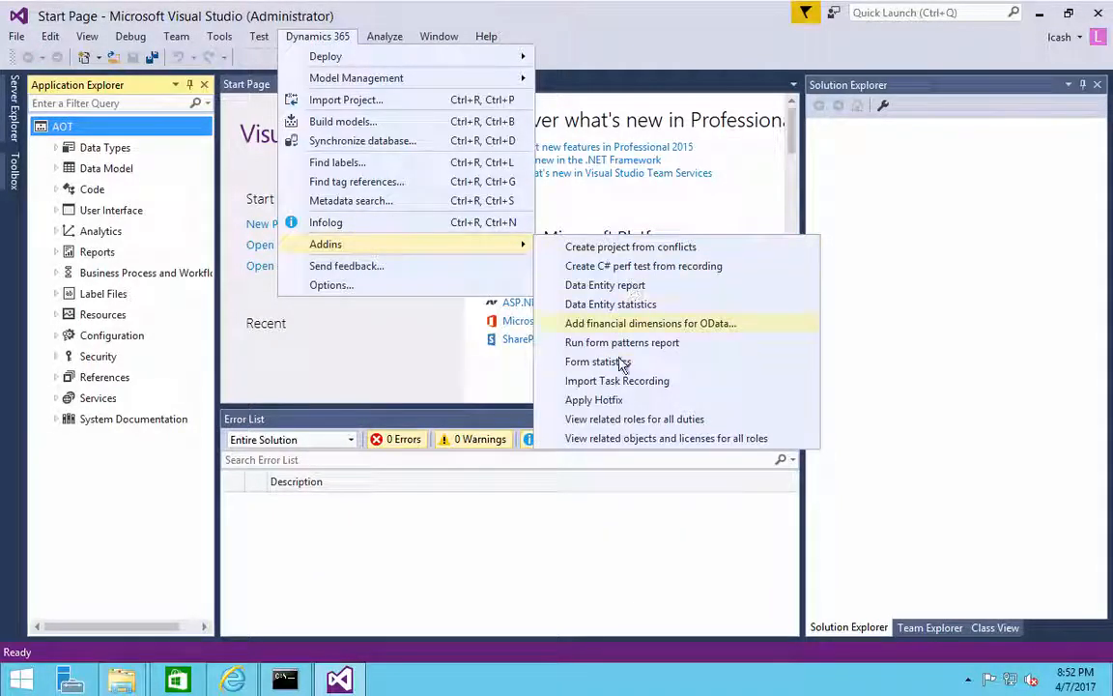
pyautogui.click(619, 399)
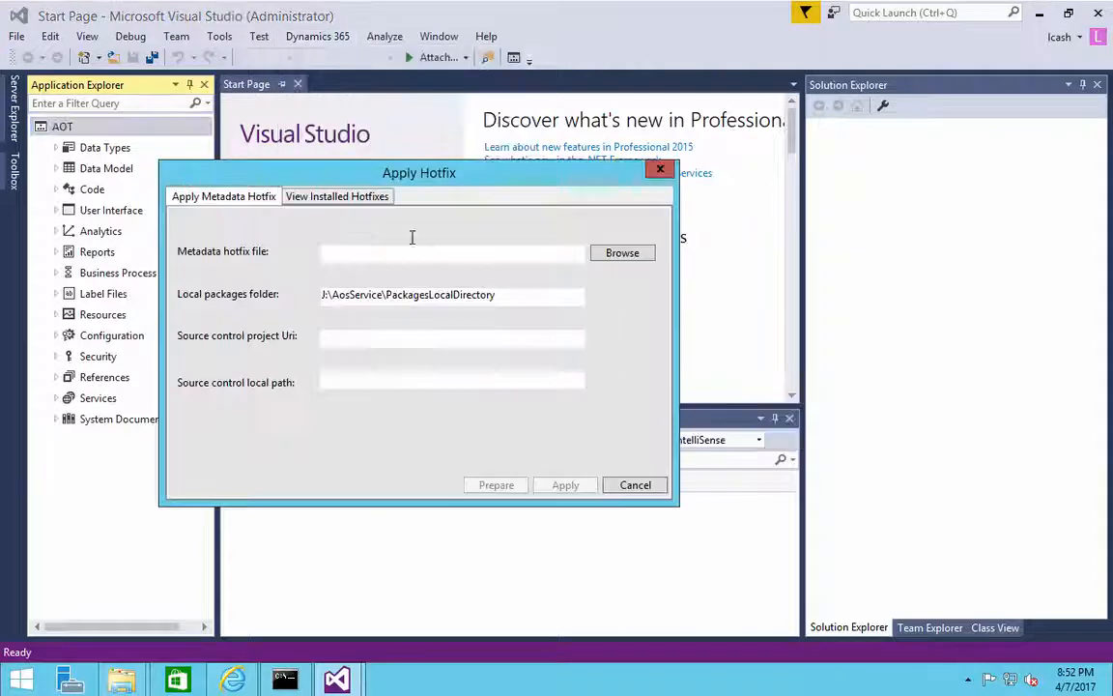
pyautogui.click(336, 199)
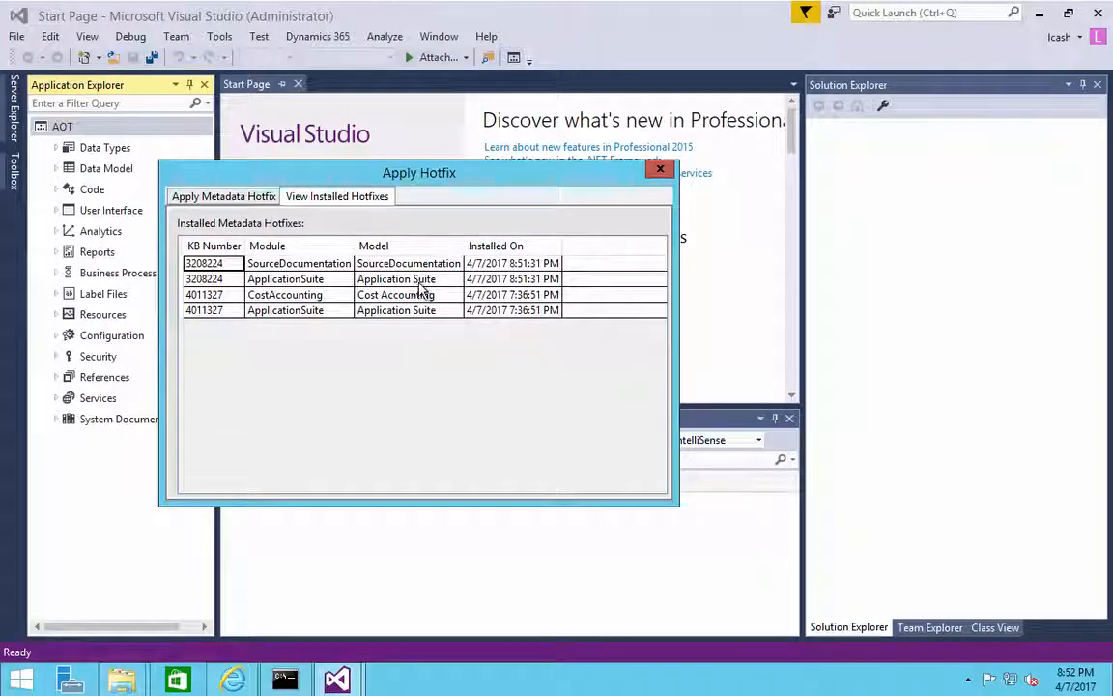
pyautogui.click(663, 174)
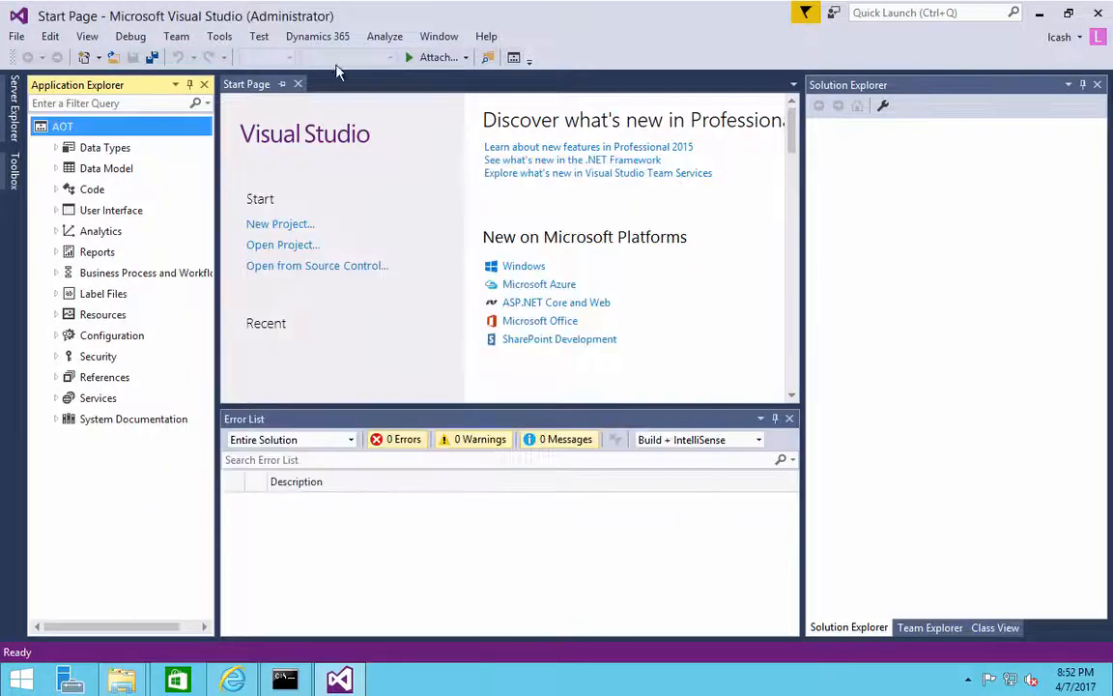
# Step: Open the full model build and select the ApplicationSuite and SourceDocumentation packages
pyautogui.click(324, 37)
pyautogui.click(340, 122)
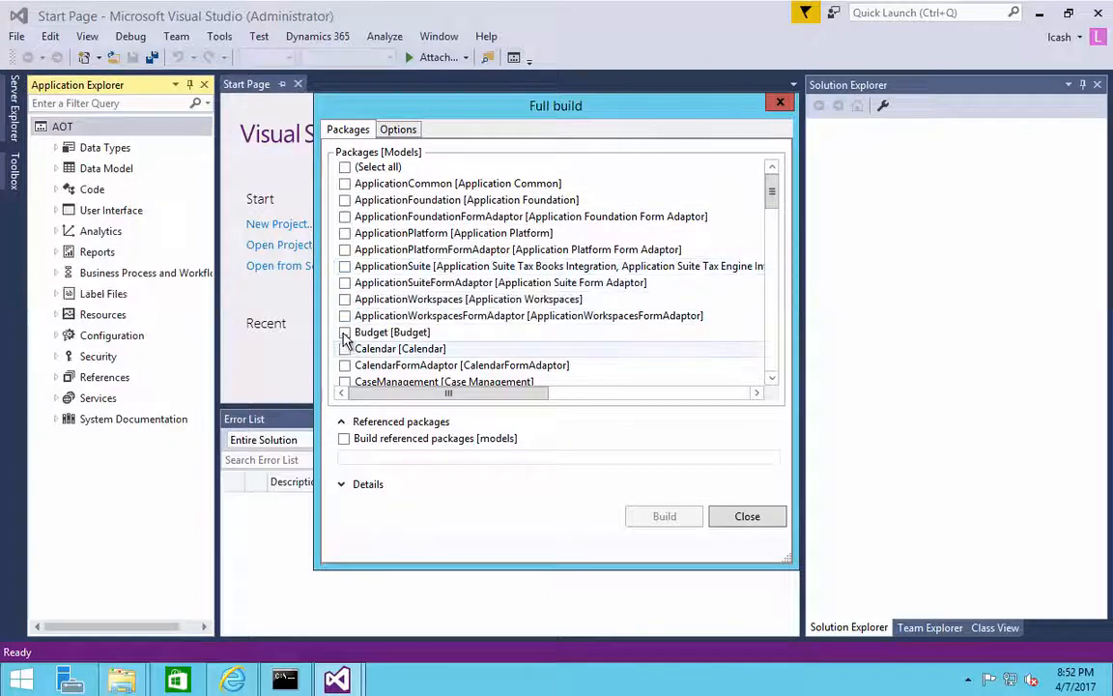
pyautogui.click(345, 266)
pyautogui.scroll(-15, 555, 381)
pyautogui.scroll(-2, 556, 364)
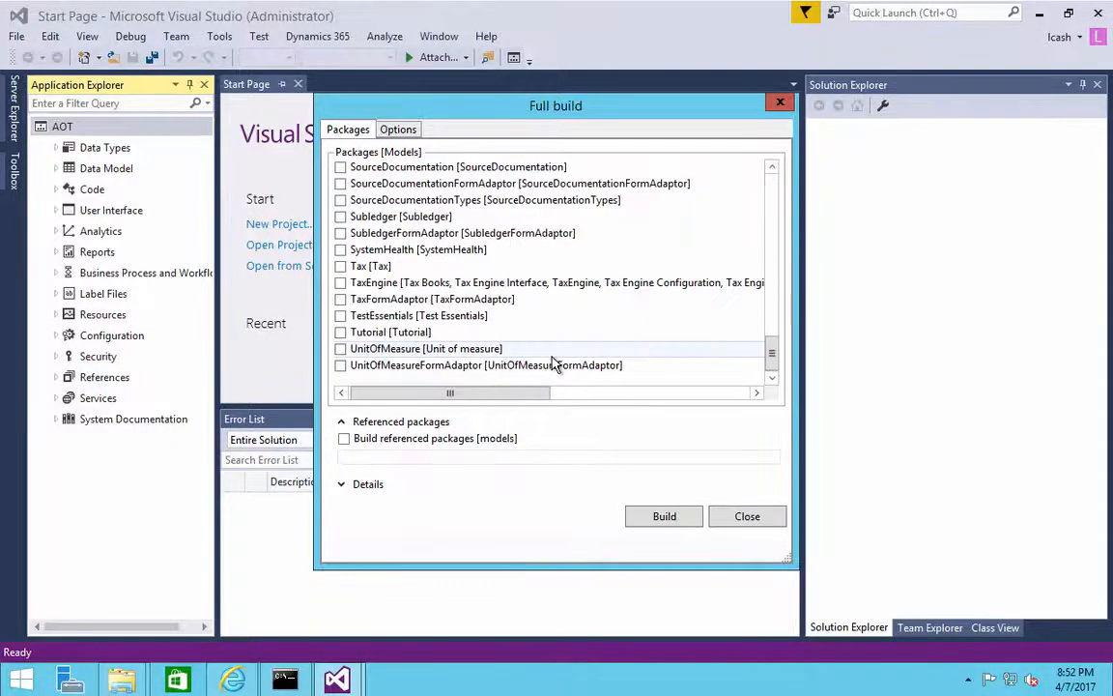
pyautogui.click(341, 168)
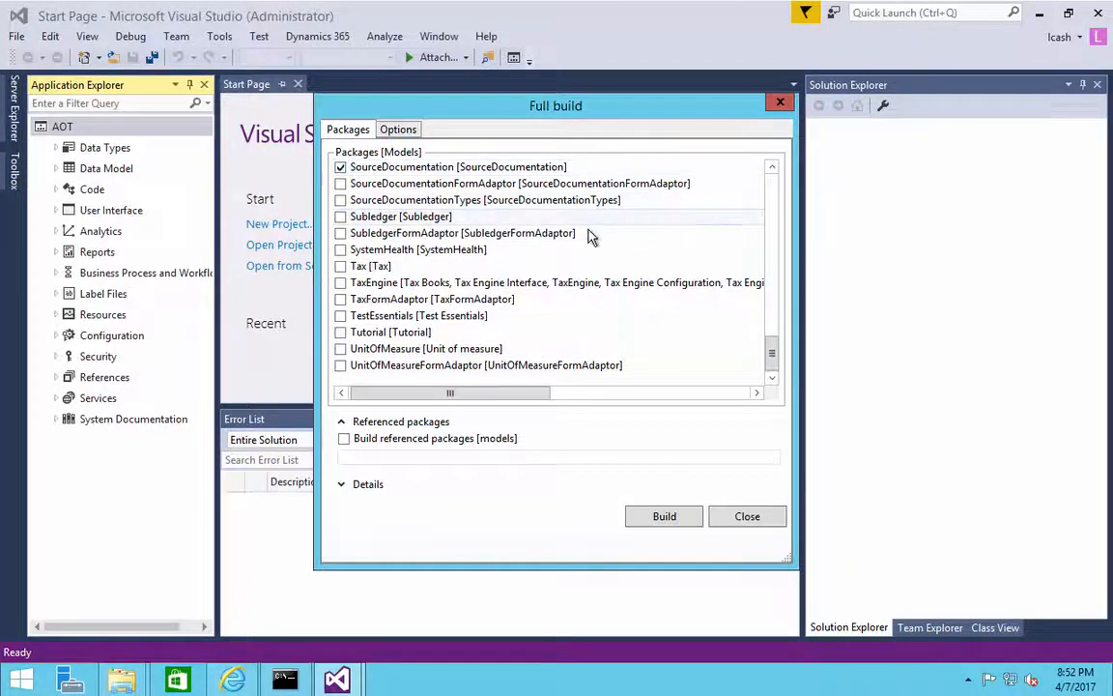
# Step: Select all packages, run the full build, and close the build window once compilation finishes
pyautogui.scroll(5, 580, 251)
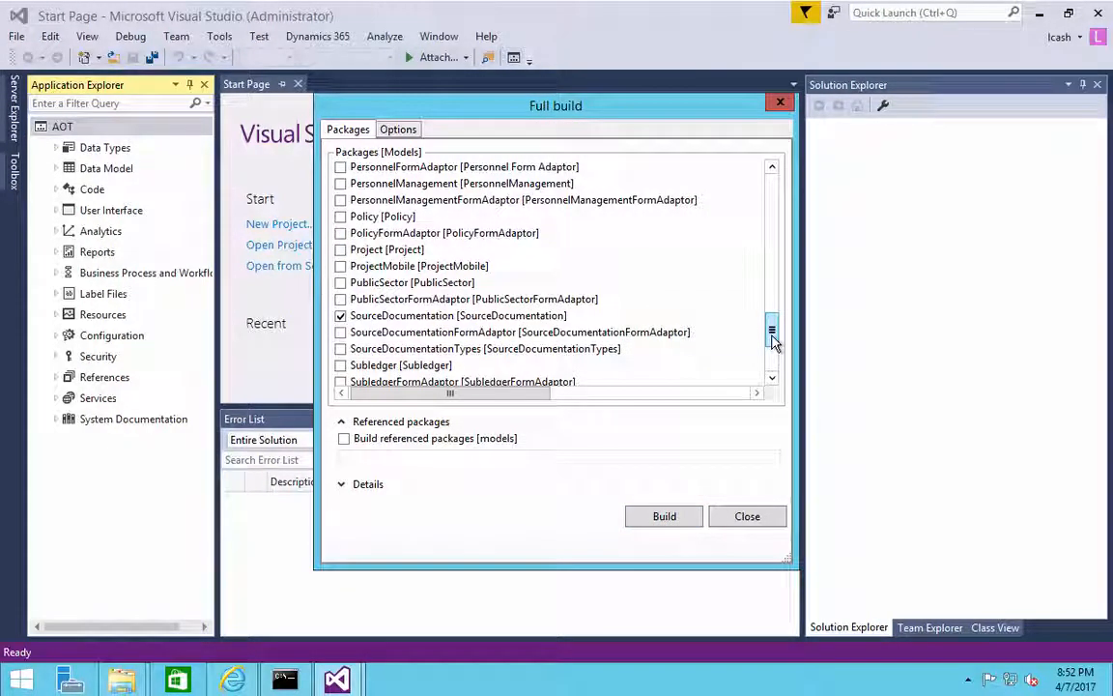
pyautogui.moveTo(772, 338); pyautogui.dragTo(773, 179)
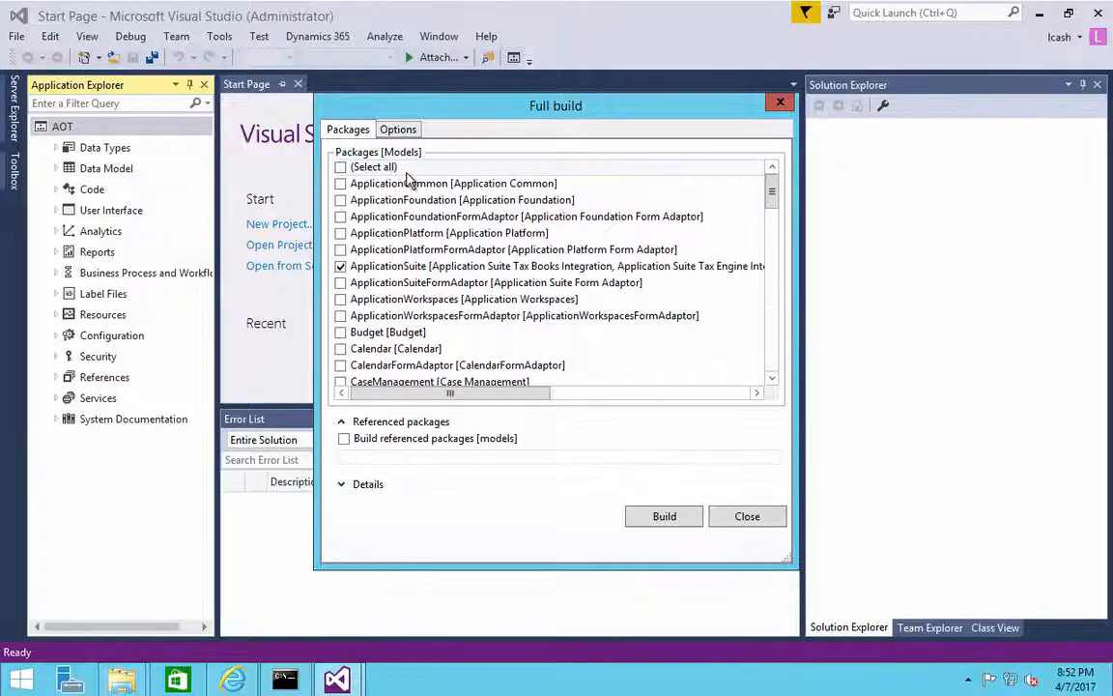
pyautogui.click(350, 168)
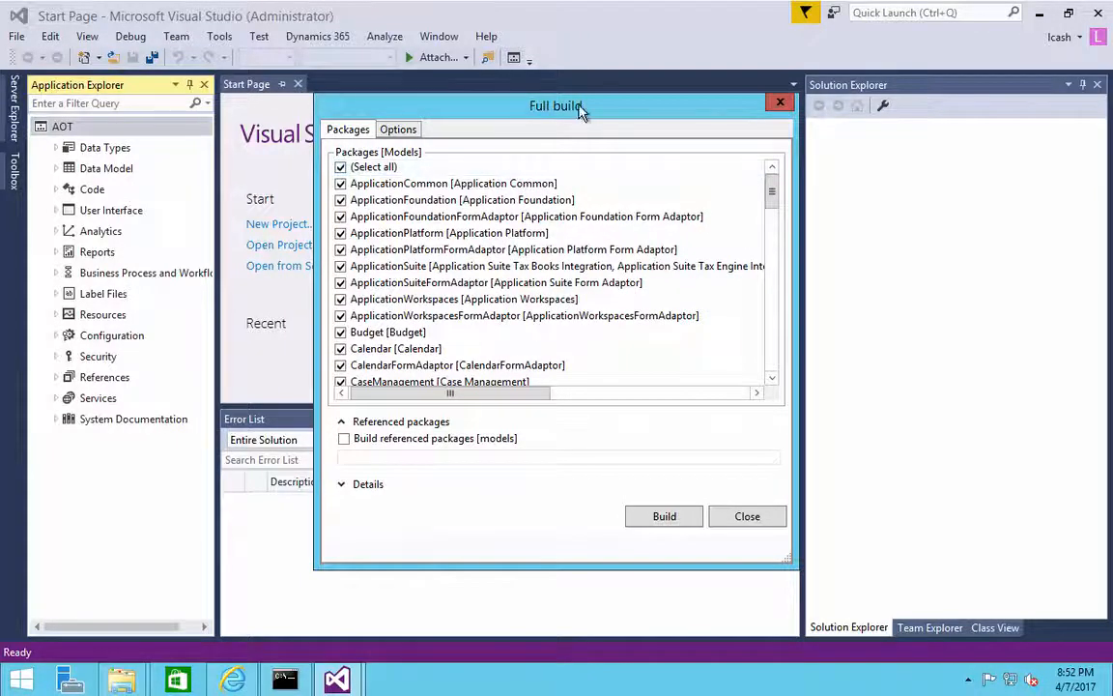
pyautogui.moveTo(580, 109); pyautogui.dragTo(559, 100)
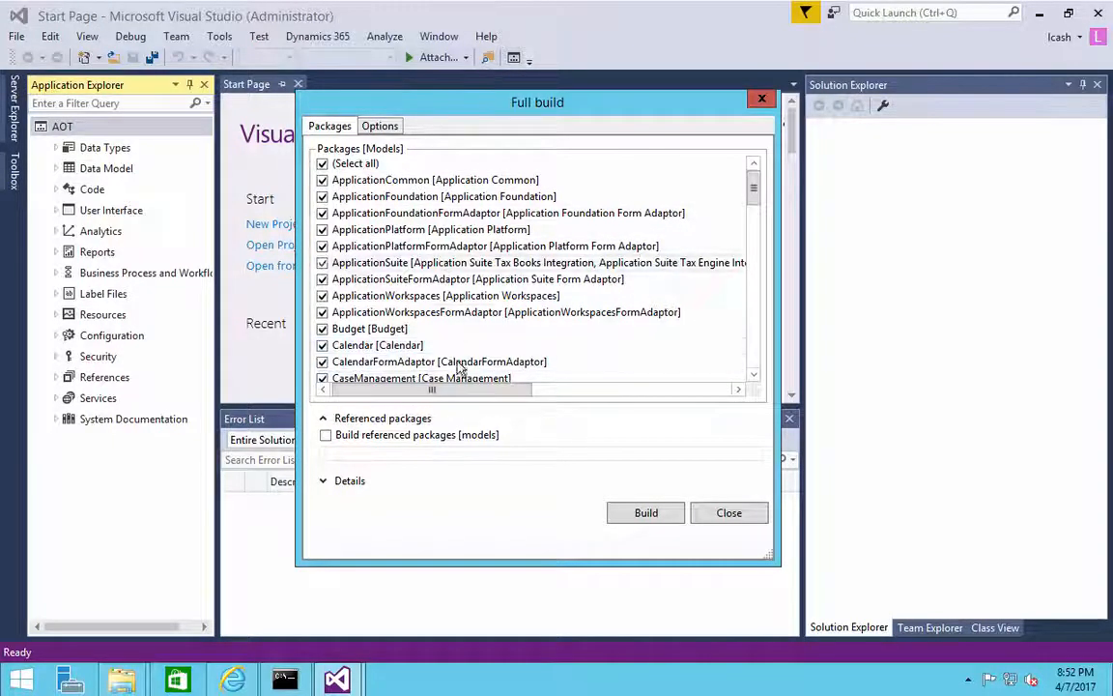
pyautogui.click(633, 516)
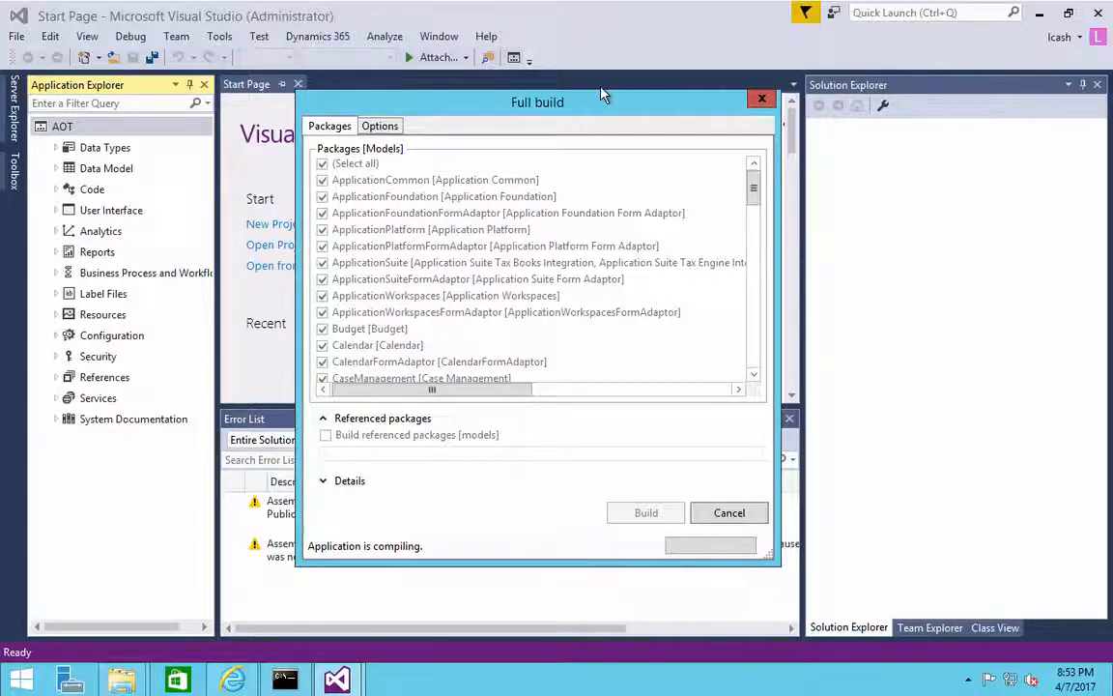
pyautogui.moveTo(601, 94); pyautogui.dragTo(551, 107)
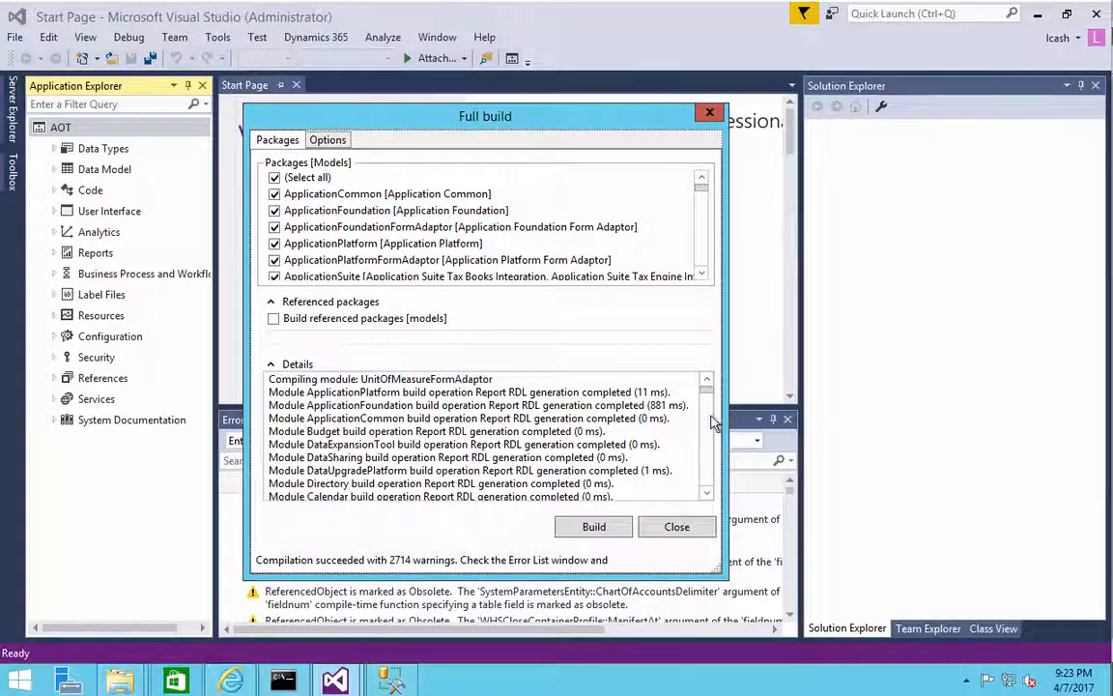
pyautogui.click(677, 526)
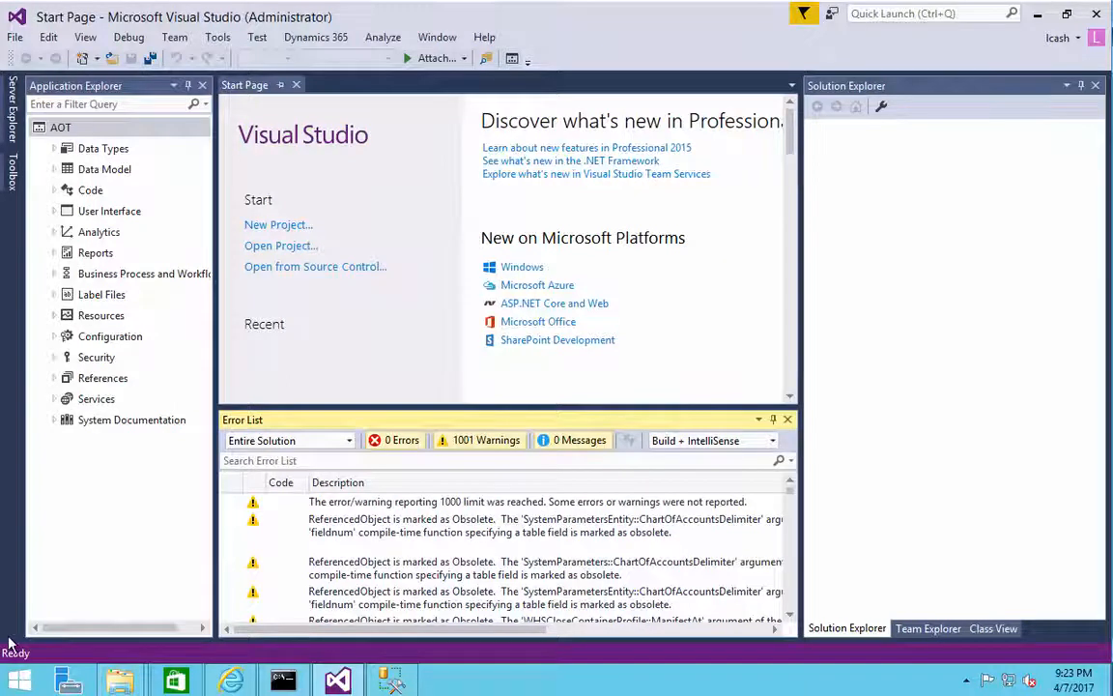
# Step: Open a Command Prompt with administrator rights
pyautogui.rightClick(17, 680)
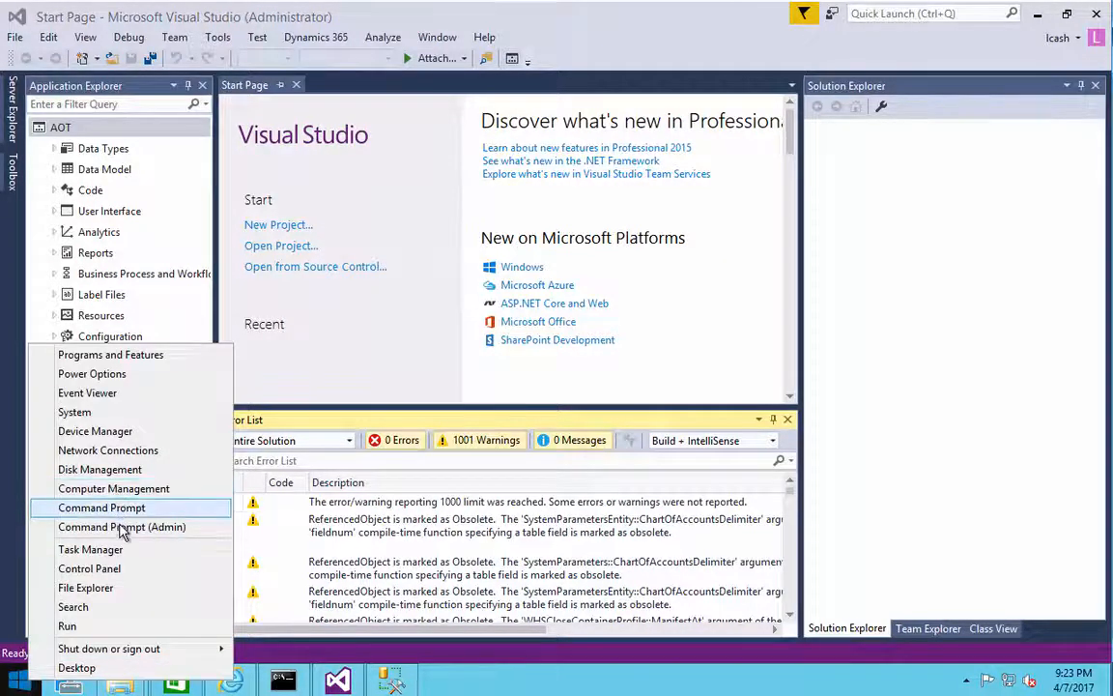
pyautogui.click(119, 528)
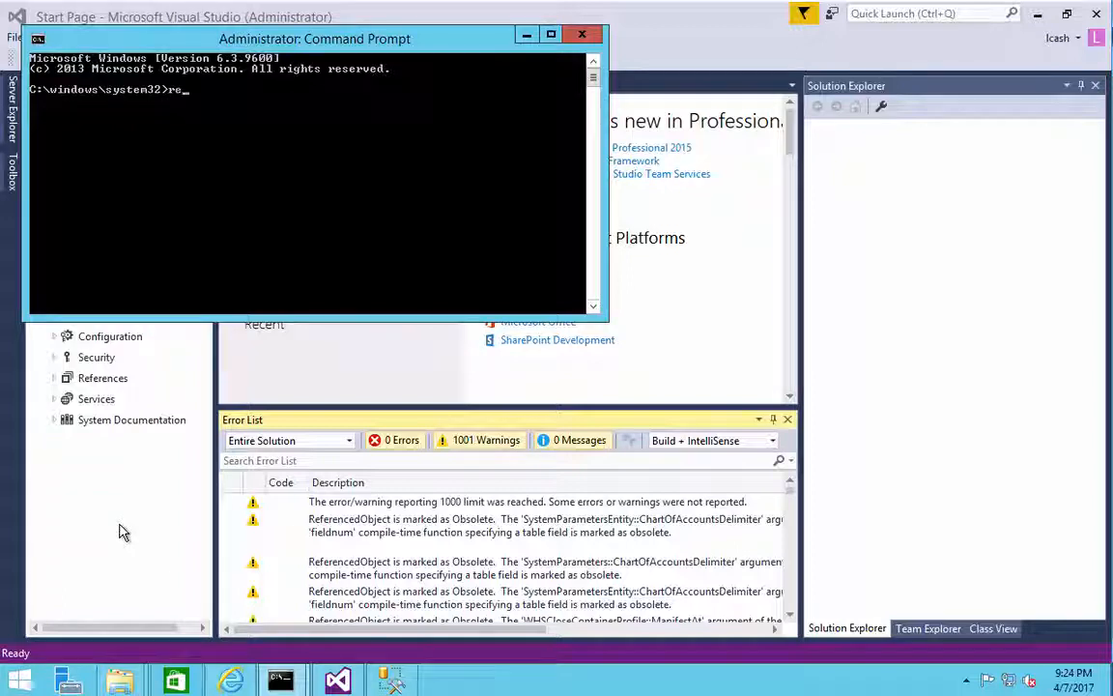
pyautogui.write('restart')
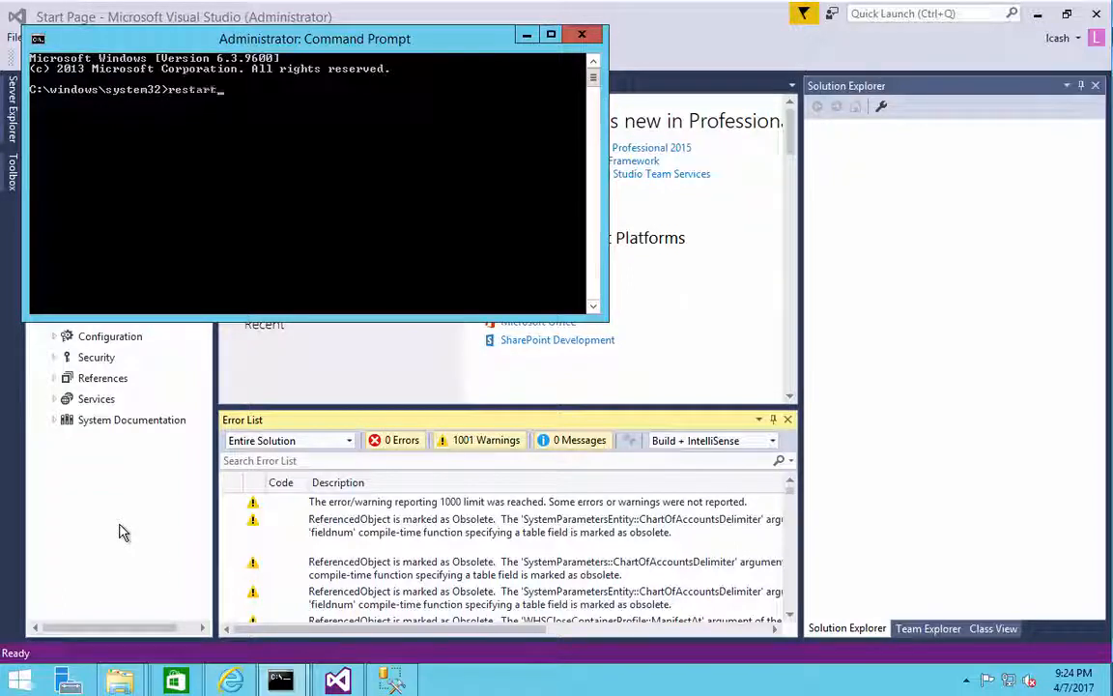
pyautogui.press('BackSpace')
pyautogui.press('BackSpace')
pyautogui.press('BackSpace')
pyautogui.press('BackSpace')
pyautogui.press('BackSpace')
pyautogui.press('BackSpace')
pyautogui.press('BackSpace')
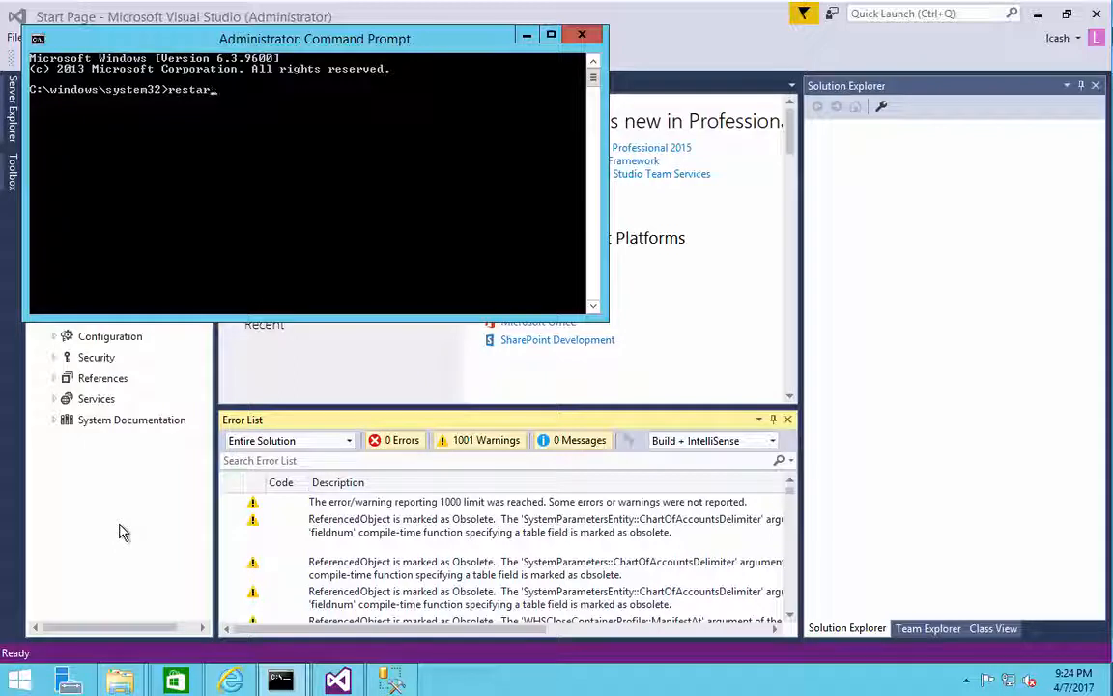
# Step: Restart the Internet services by running iisreset, and minimize the Command Prompt once the restart completes
pyautogui.write('iis')
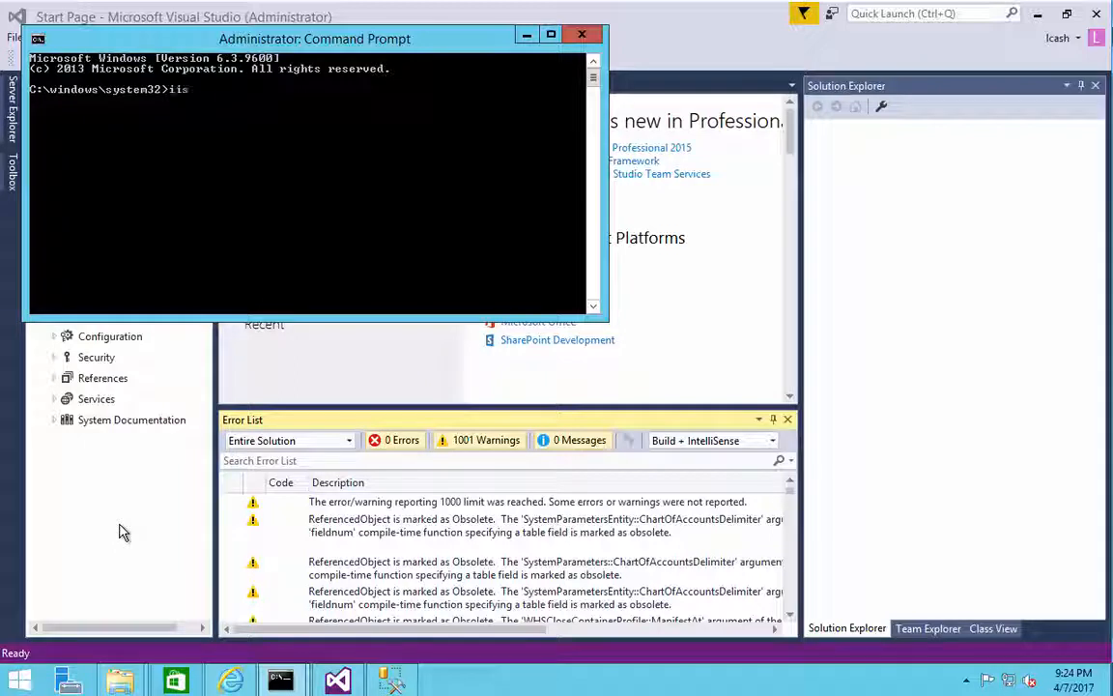
pyautogui.write('rest')
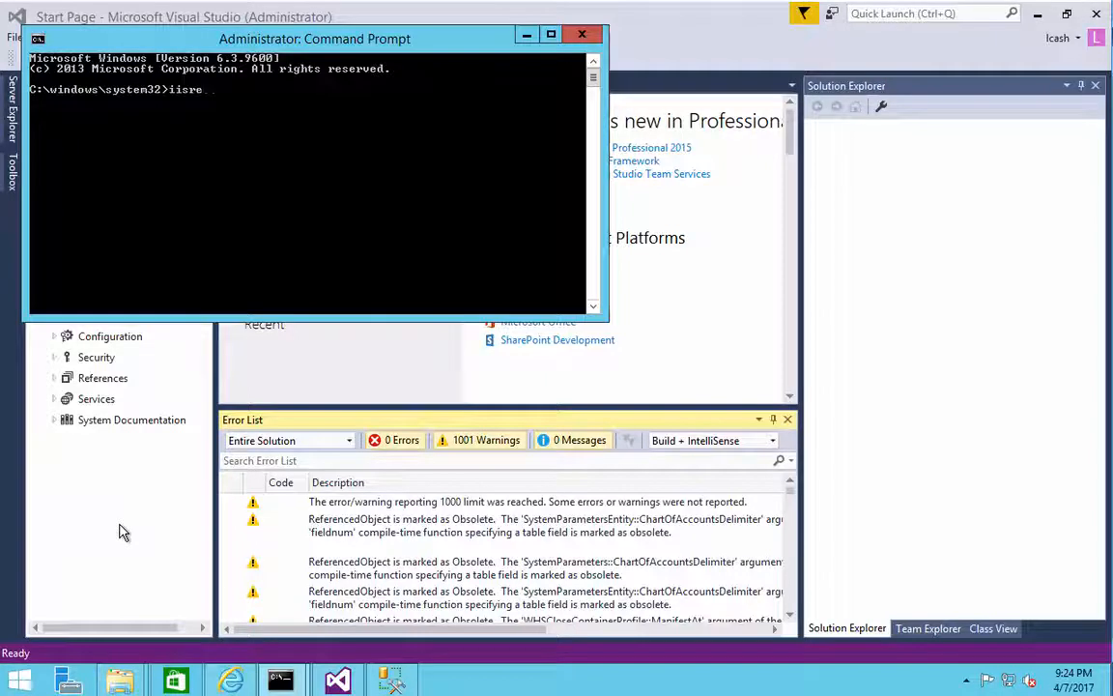
pyautogui.press('BackSpace')
pyautogui.press('BackSpace')
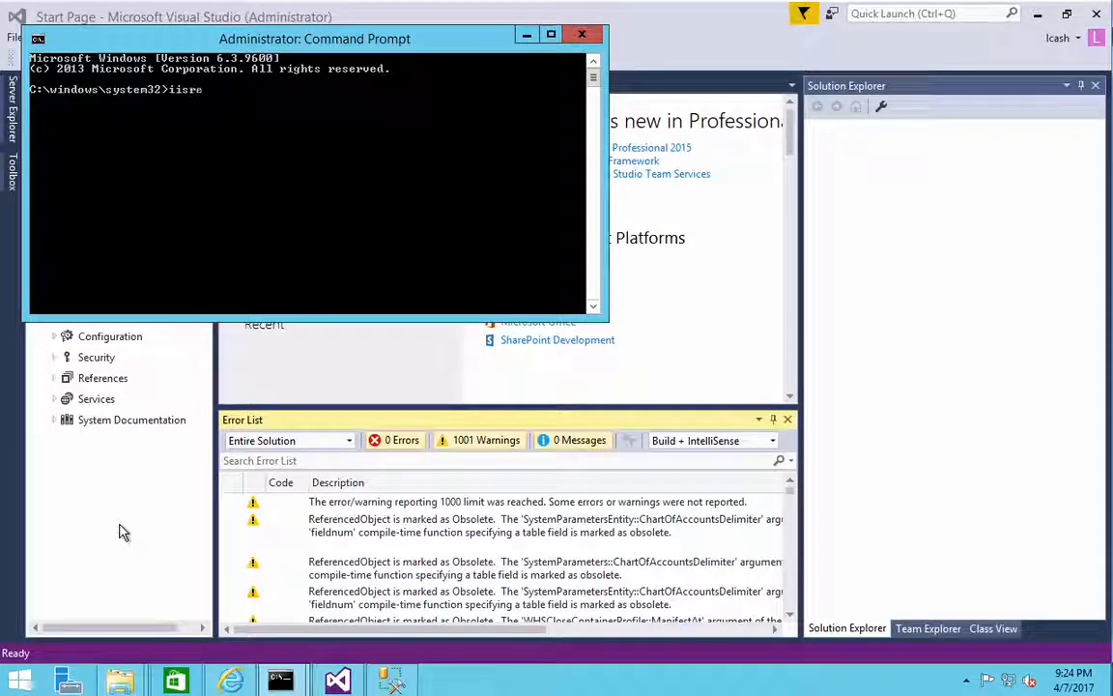
pyautogui.write('reset')
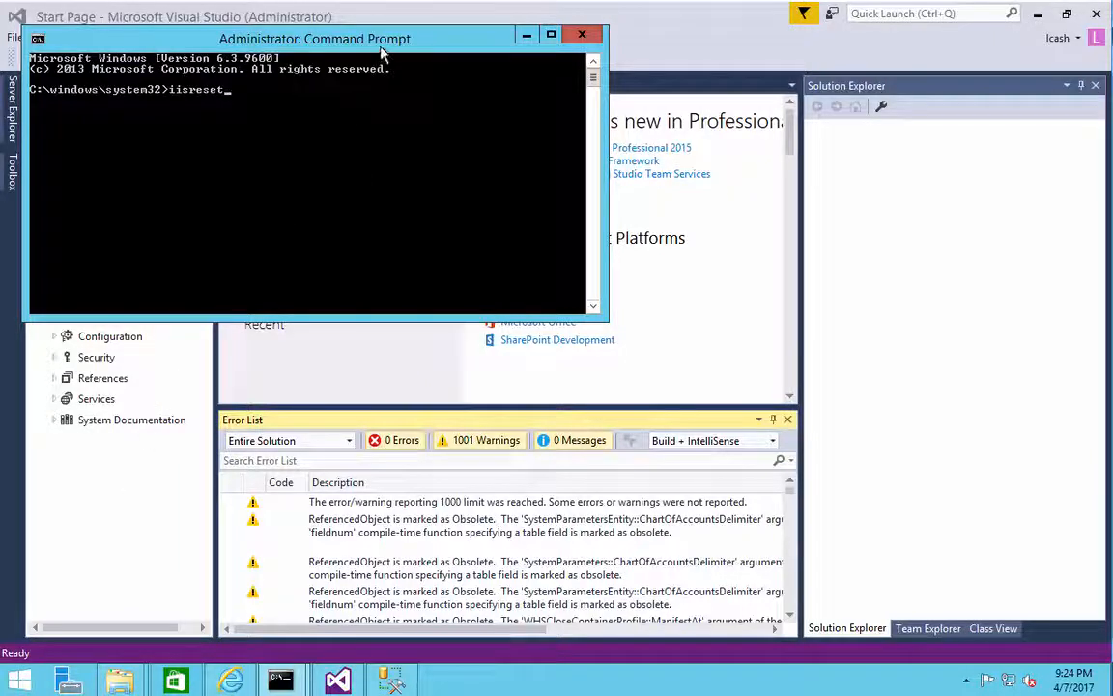
pyautogui.moveTo(380, 47); pyautogui.dragTo(392, 338)
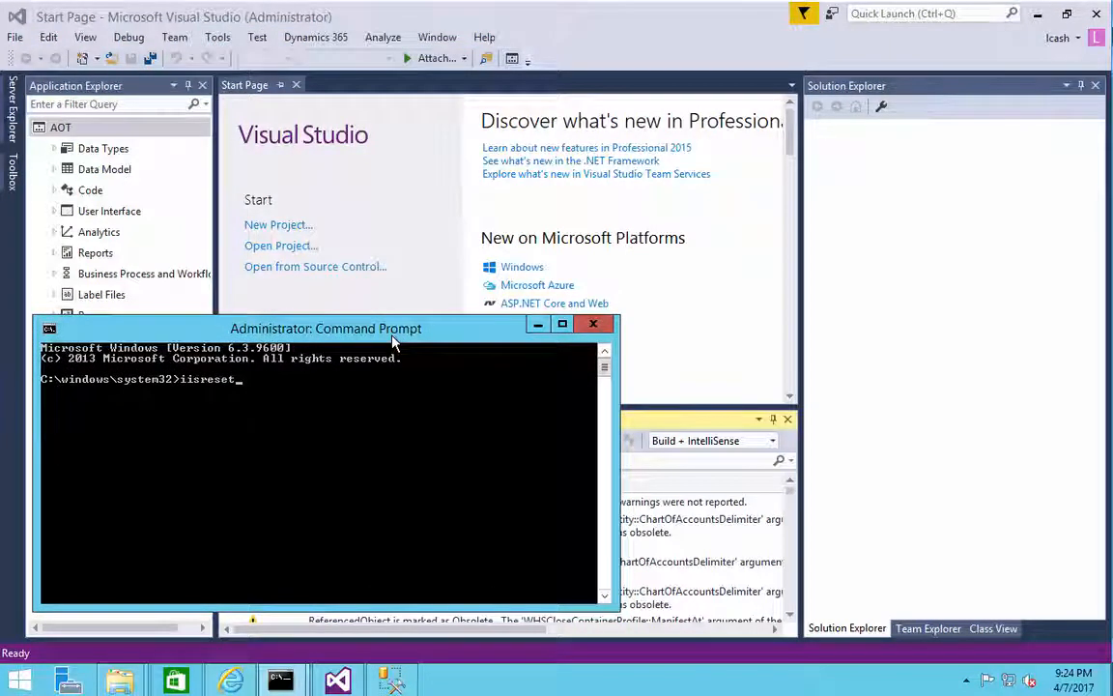
pyautogui.press('Return')
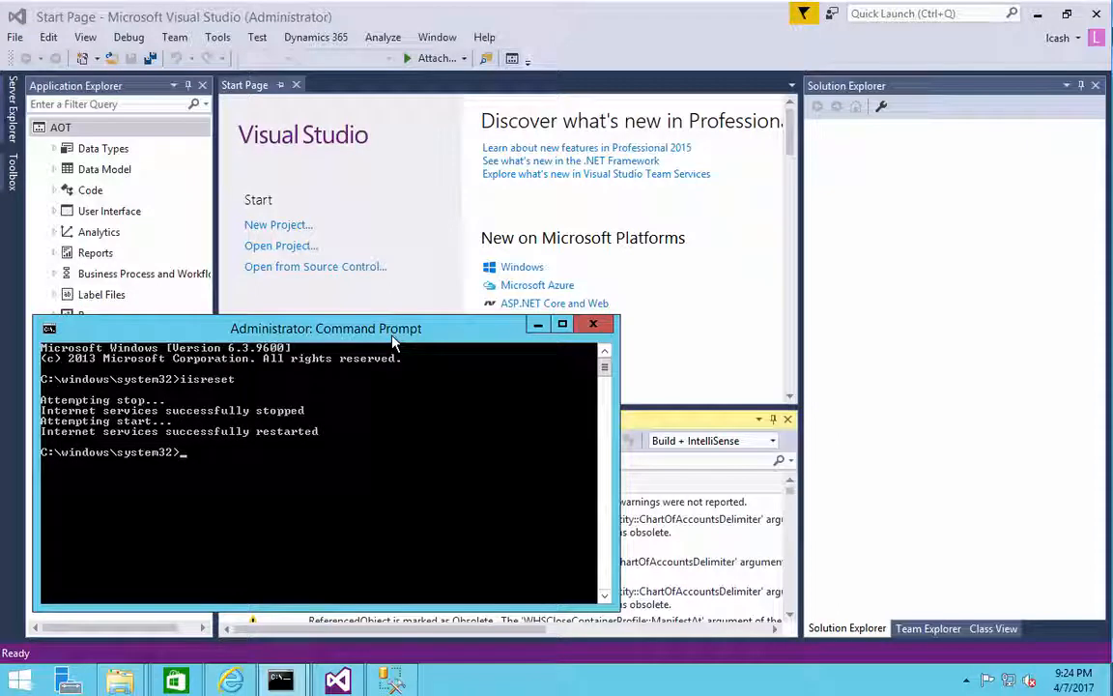
pyautogui.moveTo(394, 340); pyautogui.dragTo(397, 345)
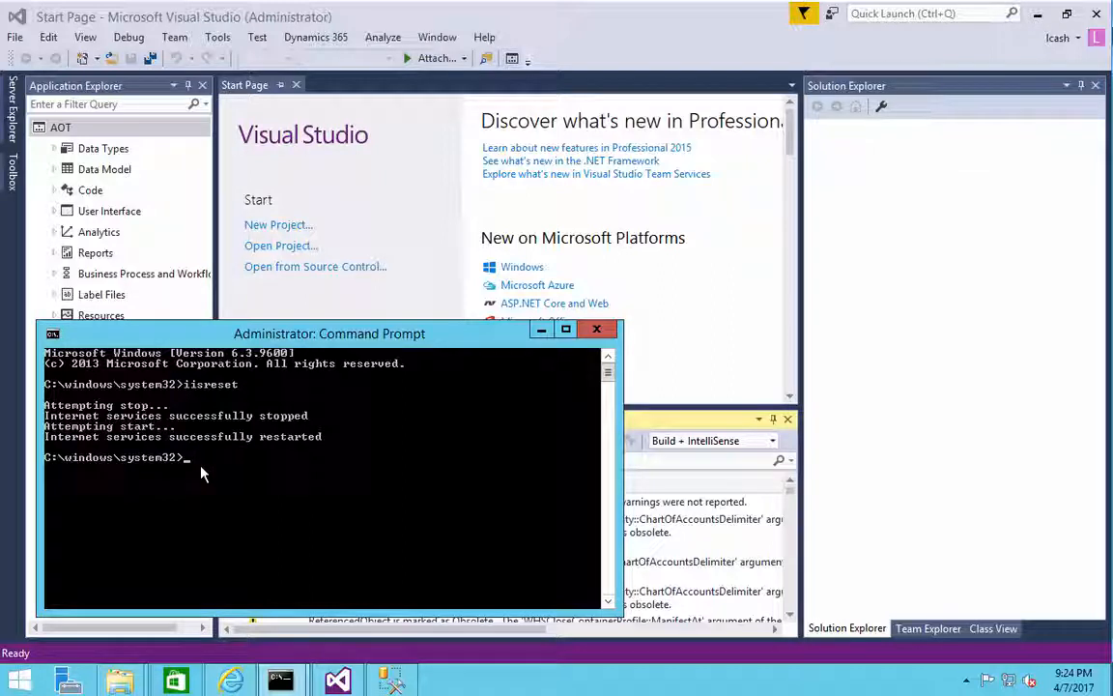
pyautogui.click(540, 329)
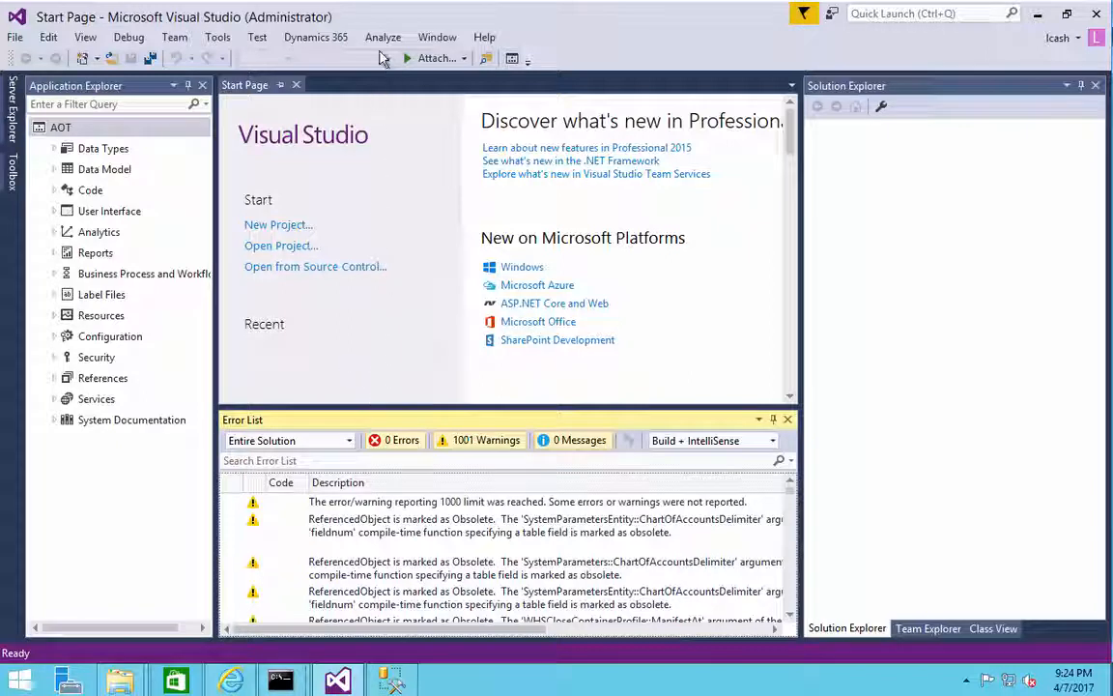
# Step: Display the available Dynamics 365 add-ins in Visual Studio
pyautogui.click(316, 39)
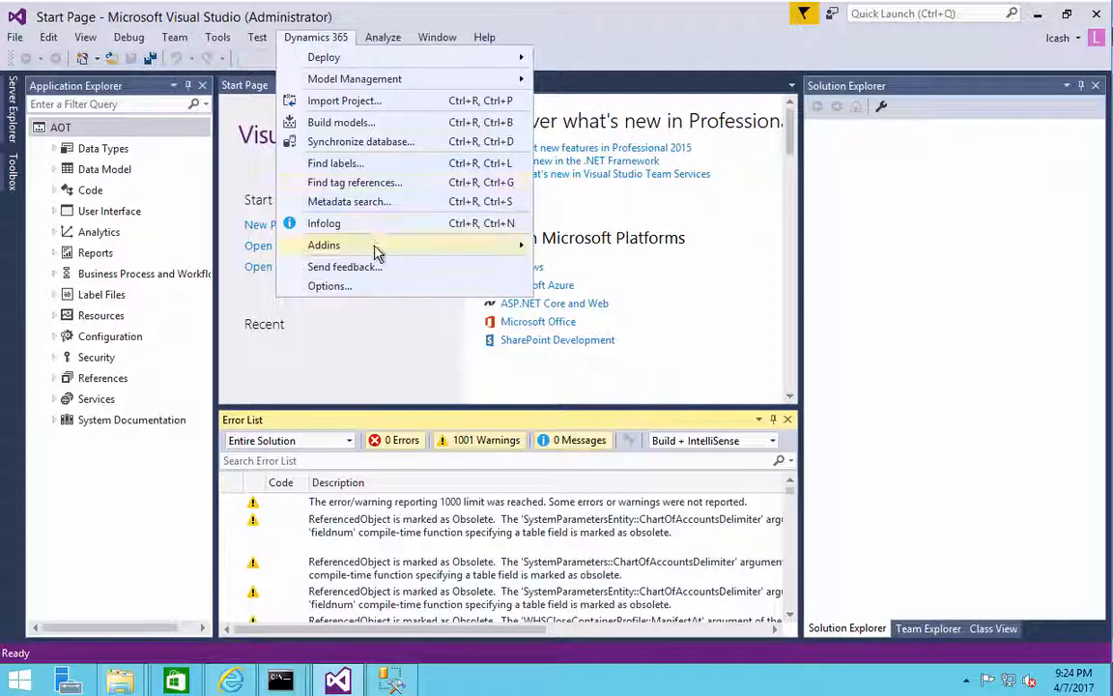
pyautogui.moveTo(390, 247)
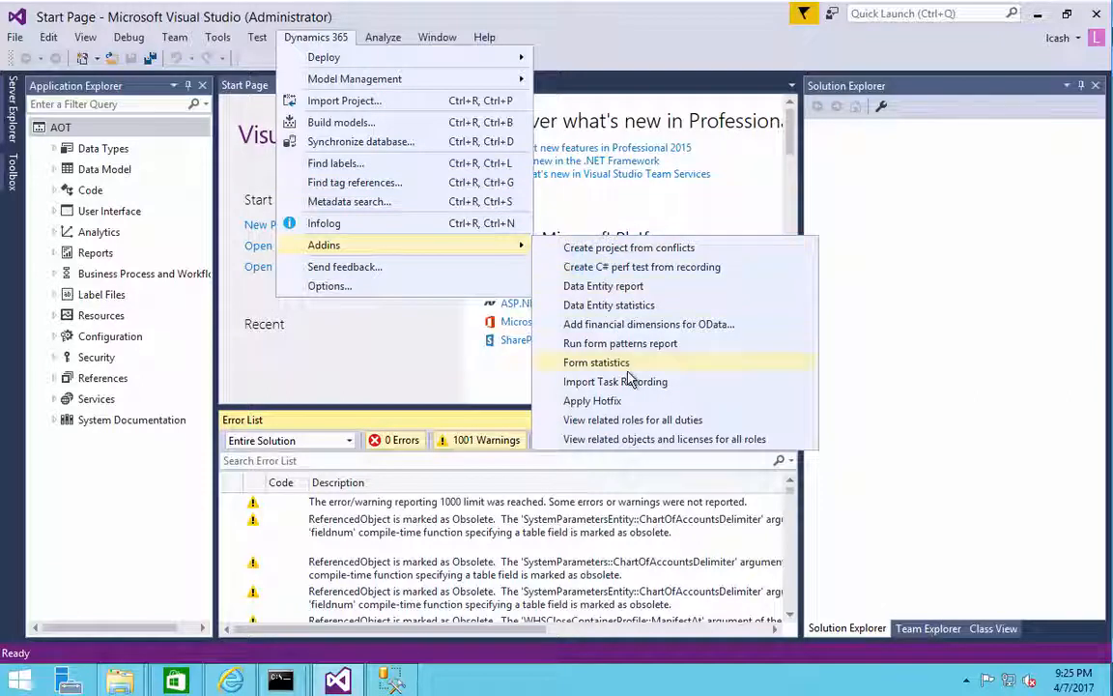